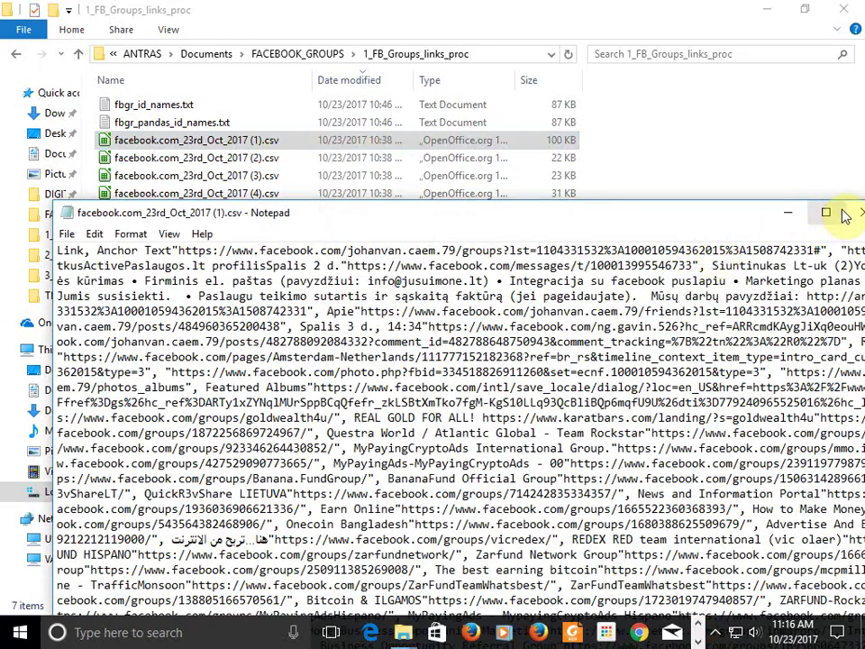
# Look through the contents of facebook.com_23rd_Oct_2017 (1).csv in a maximized Notepad window, and close the file.
pyautogui.click(828, 213)
pyautogui.moveTo(861, 200); pyautogui.dragTo(855, 18)
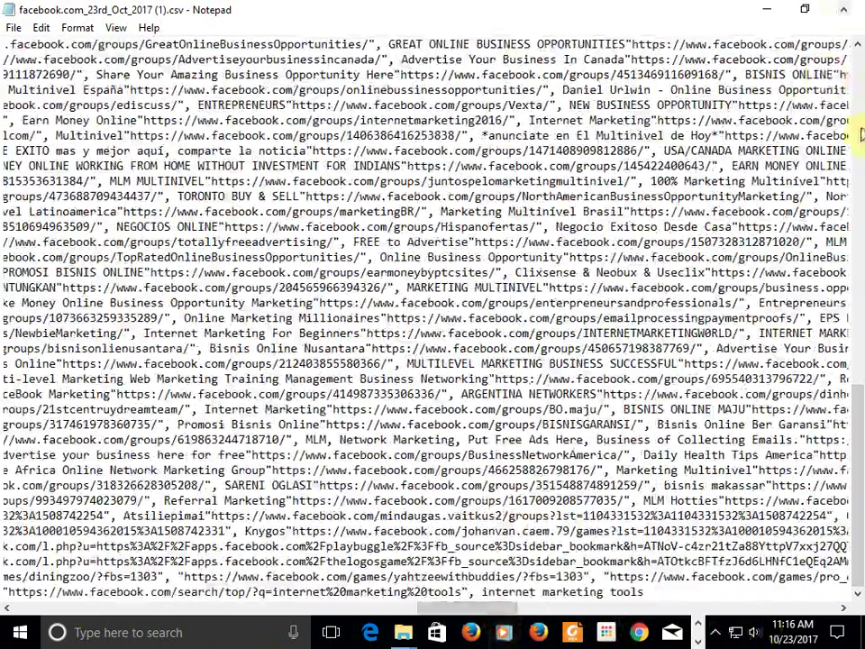
pyautogui.hotkey('alt', 'F4')
# Open facebook.com_23rd_Oct_2017 (3).csv in Notepad to inspect its contents, and close it.
pyautogui.click(206, 177)
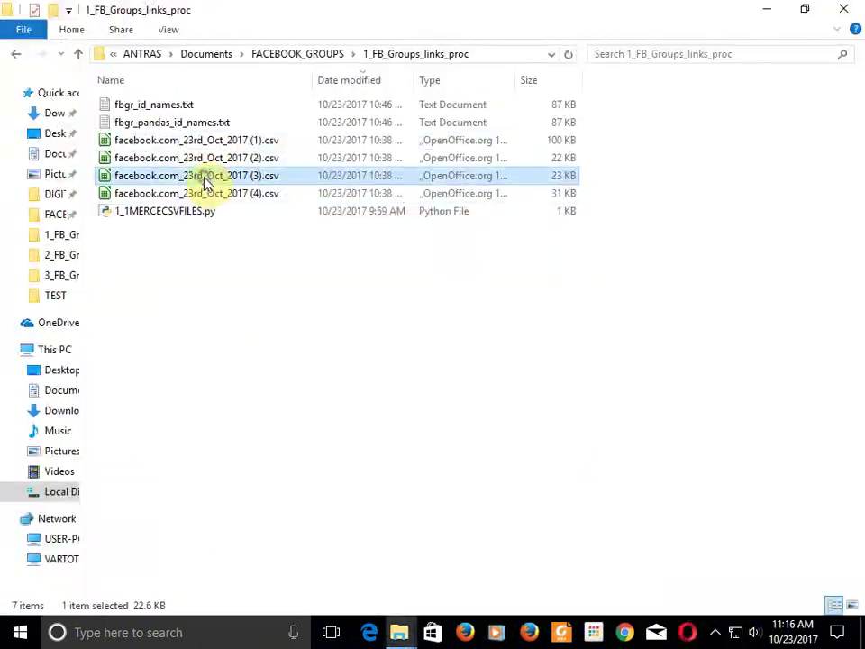
pyautogui.rightClick(207, 180)
pyautogui.moveTo(410, 338)
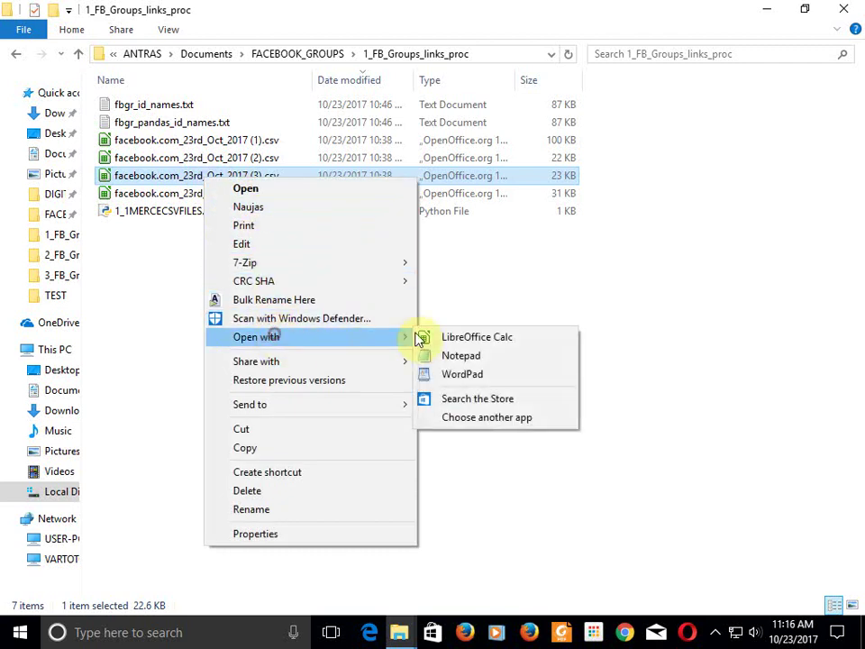
pyautogui.click(461, 357)
pyautogui.click(825, 212)
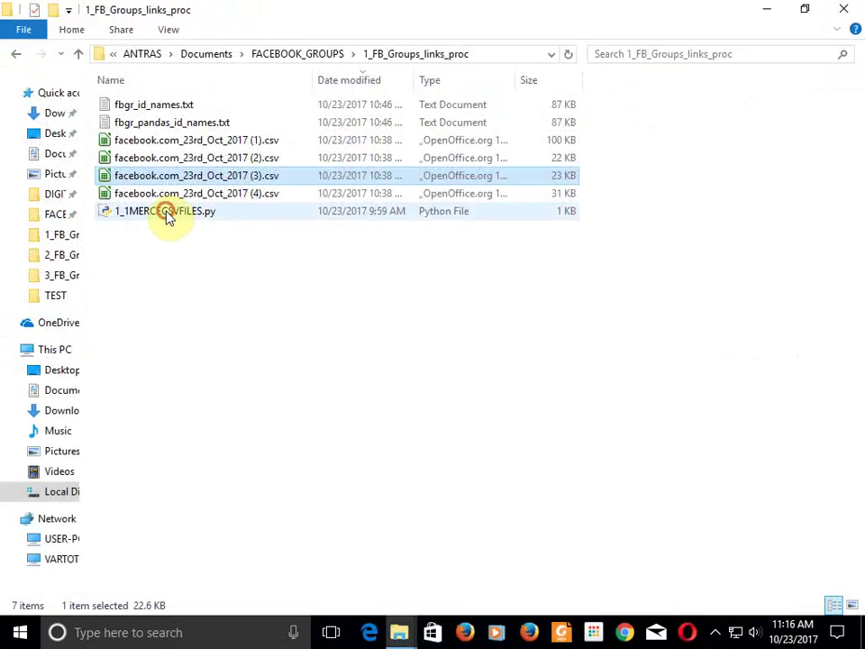
# Run the 1_1MERCECSVFILES.py script to merge the CSV files in 1_FB_Groups_links_proc.
pyautogui.click(167, 215)
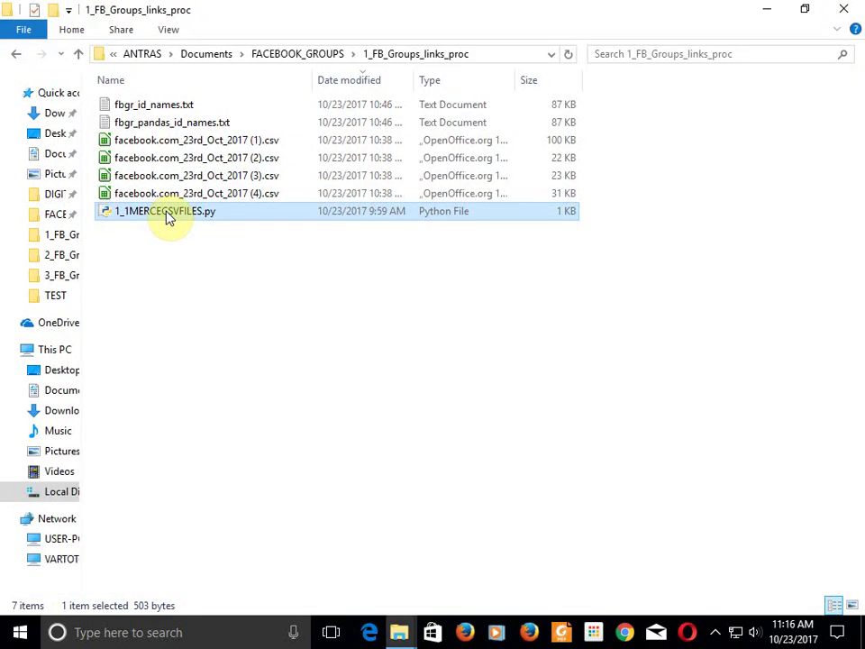
pyautogui.doubleClick(167, 214)
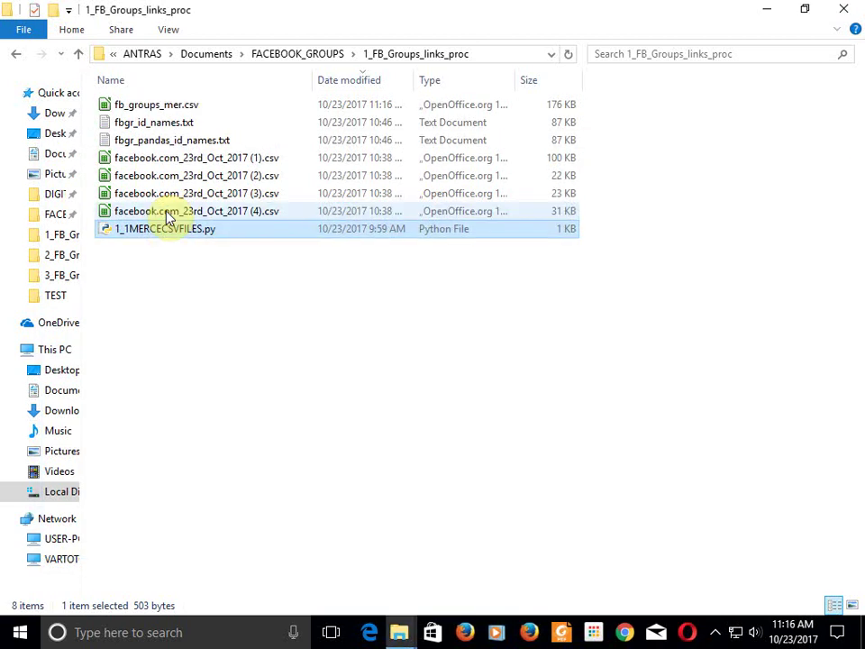
# Open the merged fb_groups_mer.csv in Notepad, look through it down to the end, and close it.
pyautogui.click(180, 110)
pyautogui.rightClick(179, 108)
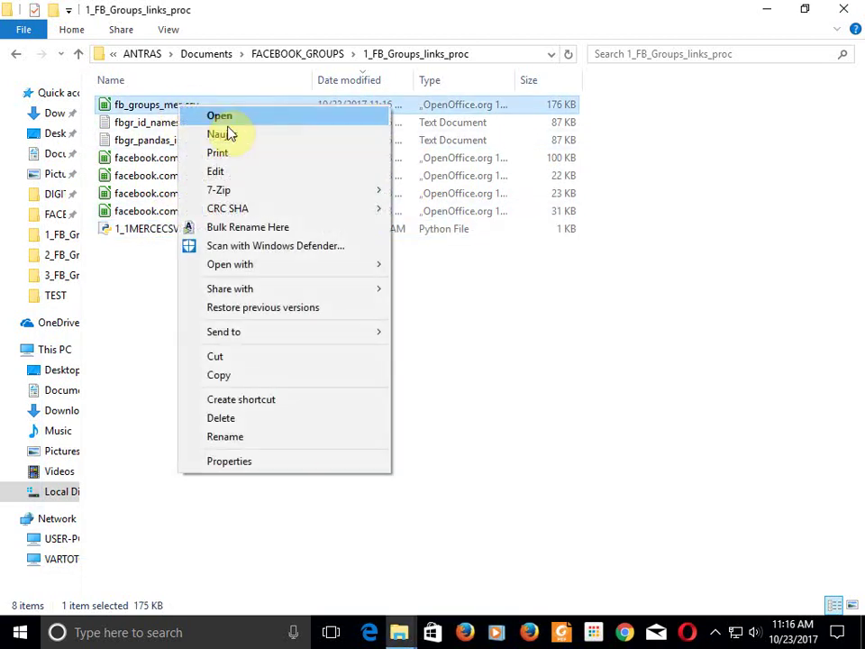
pyautogui.moveTo(245, 266)
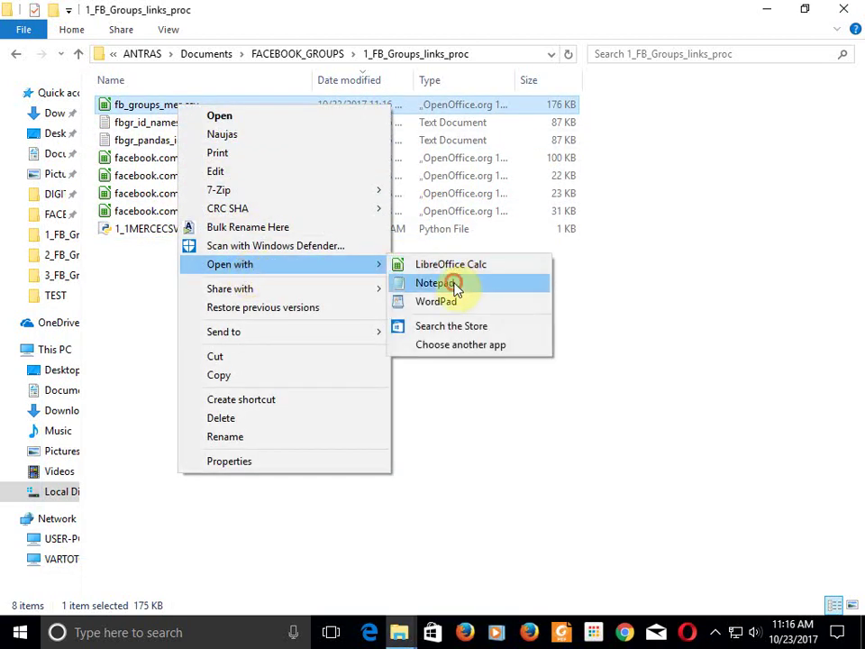
pyautogui.click(454, 282)
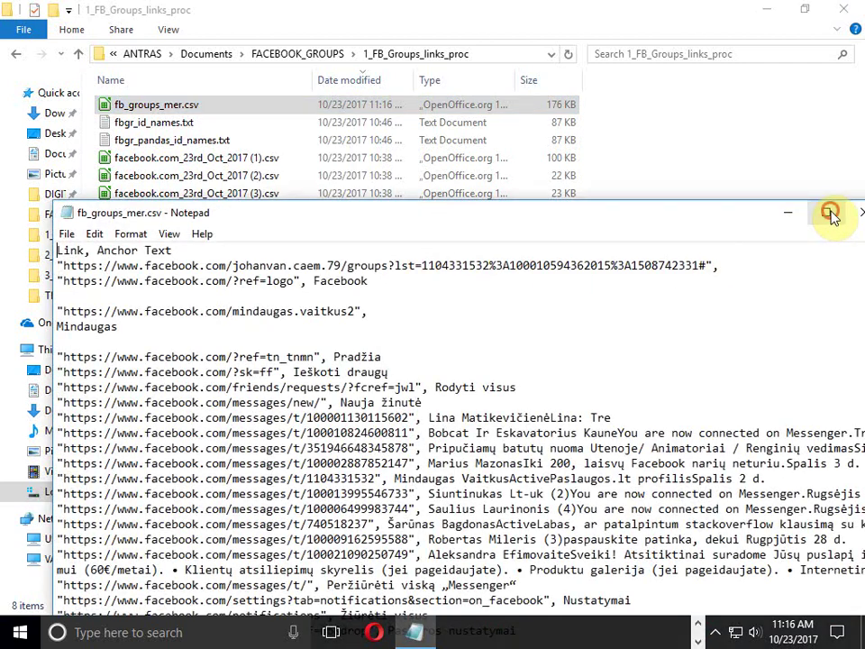
pyautogui.click(834, 213)
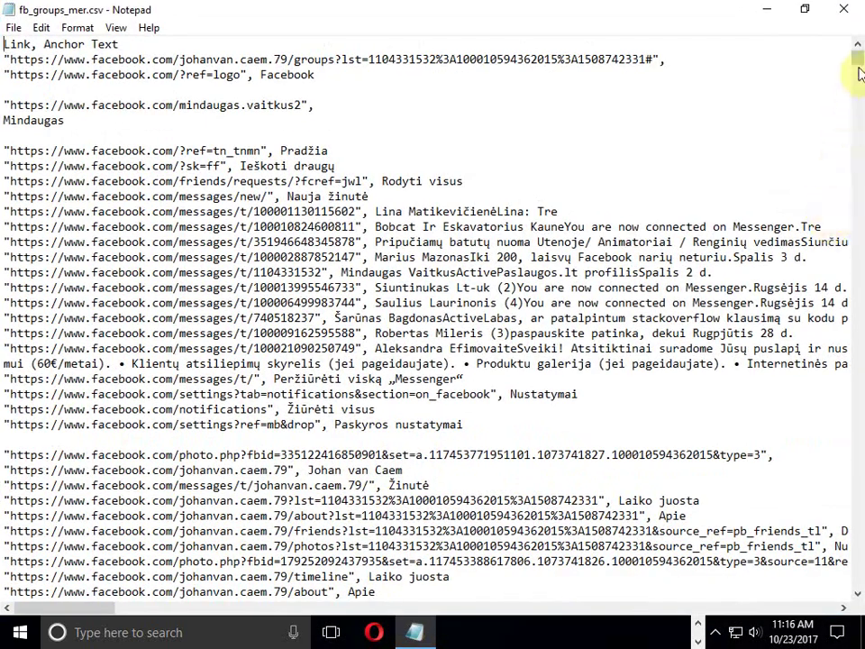
pyautogui.moveTo(858, 63); pyautogui.dragTo(858, 584)
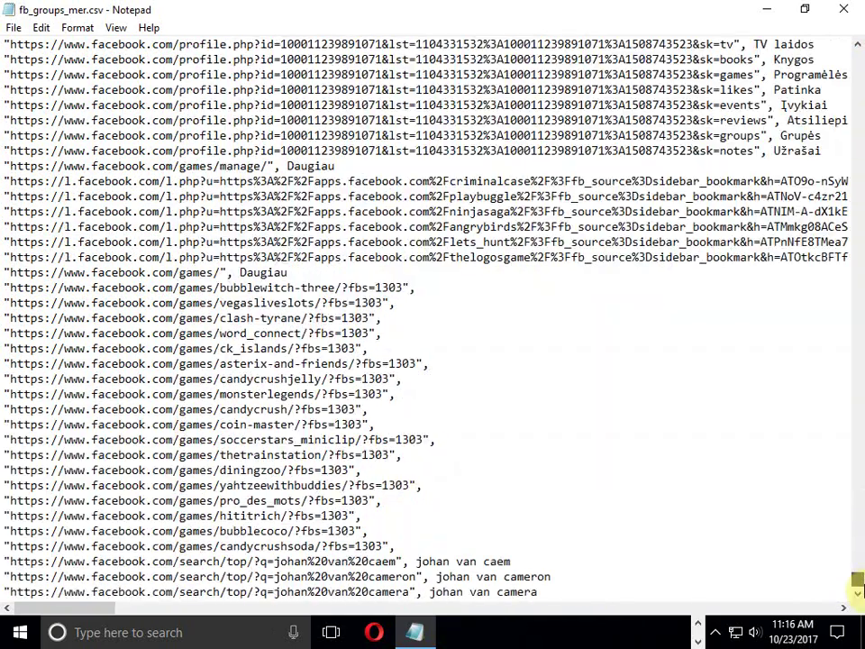
pyautogui.click(844, 8)
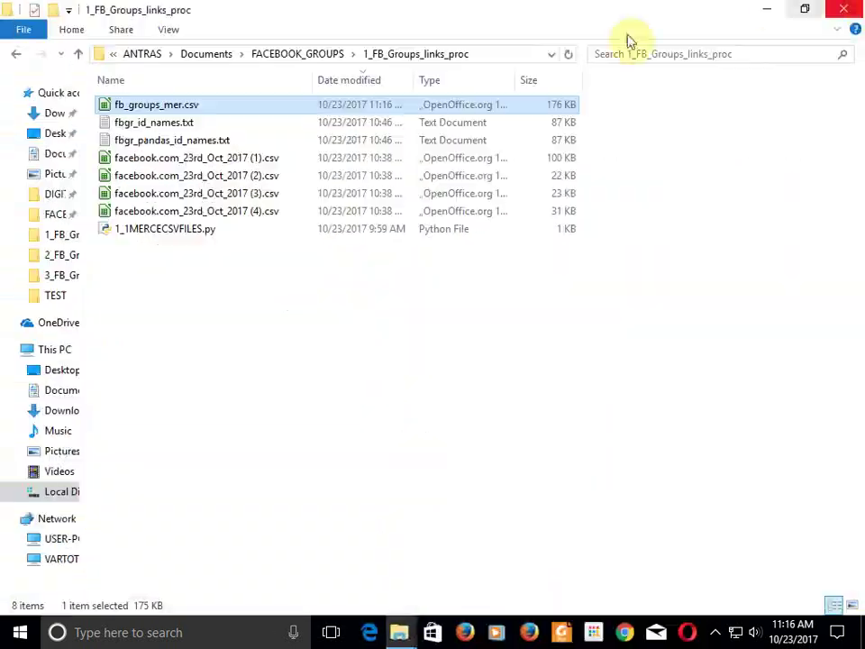
# Launch AUTOMATFBGROUPS.py from the FACEBOOK_GROUPS folder and go into the 2_FB_Groups_info_proc folder.
pyautogui.click(284, 56)
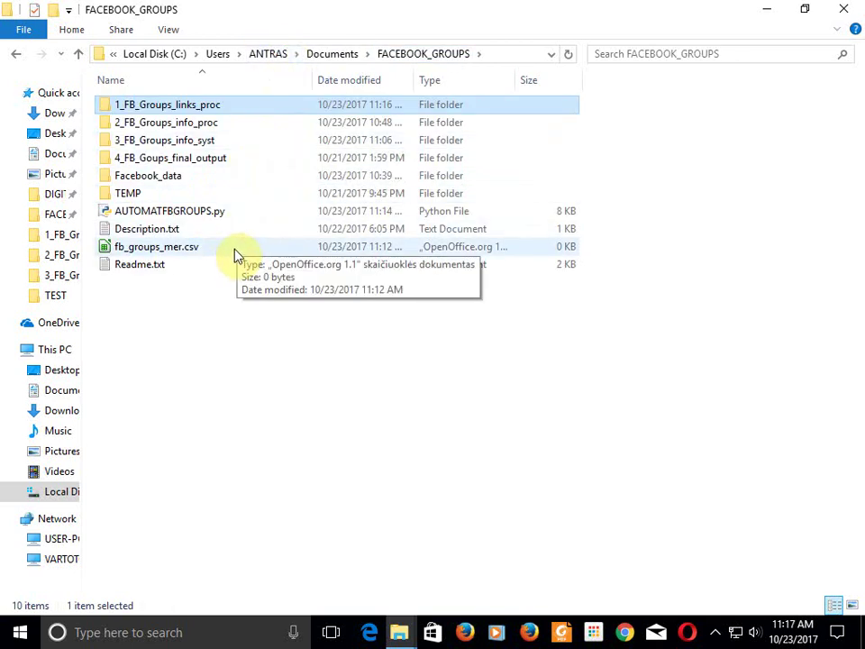
pyautogui.click(192, 216)
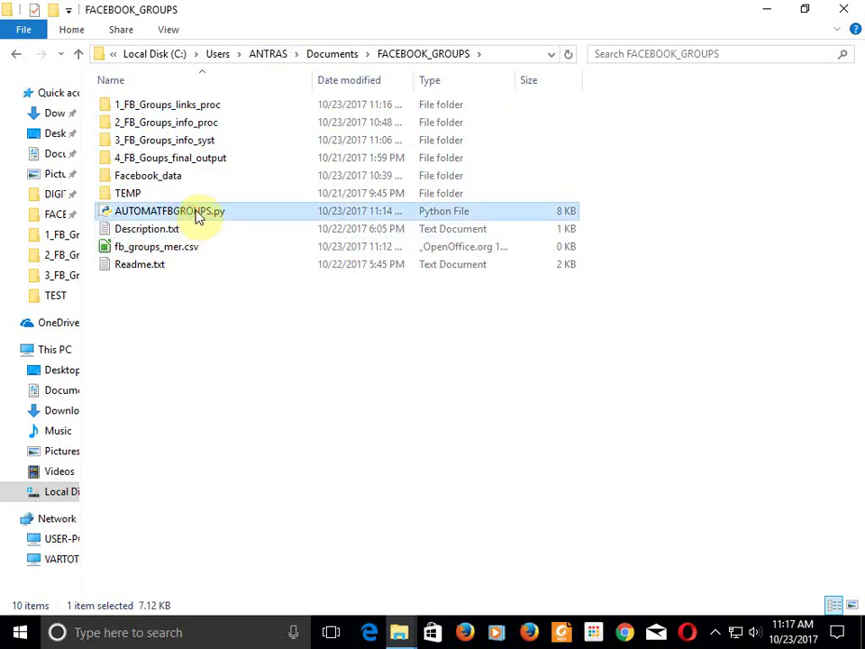
pyautogui.doubleClick(198, 217)
pyautogui.doubleClick(202, 124)
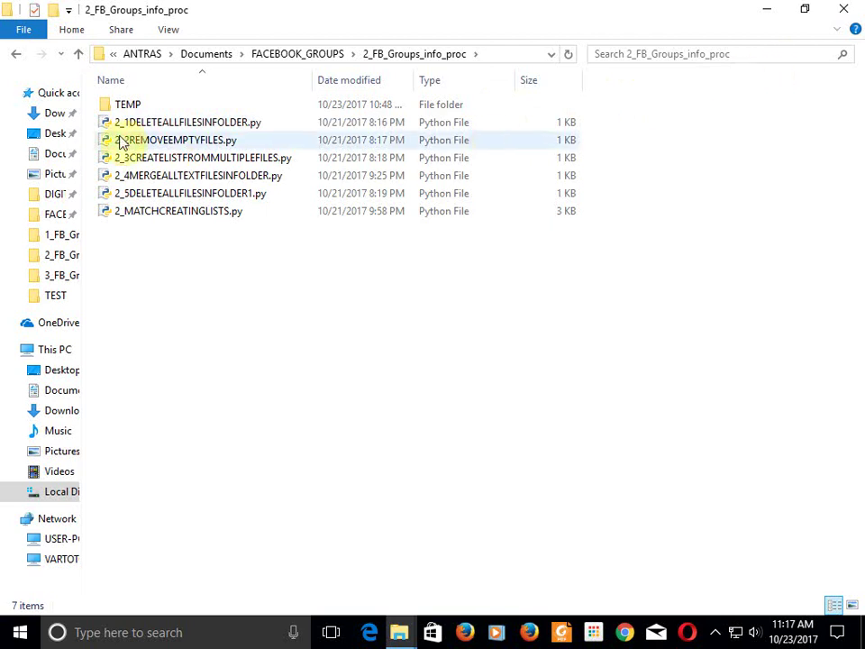
# Open the Facebook_data folder inside the Facebook_data-20171023T073605Z-001.zip archive on the Desktop.
pyautogui.click(34, 133)
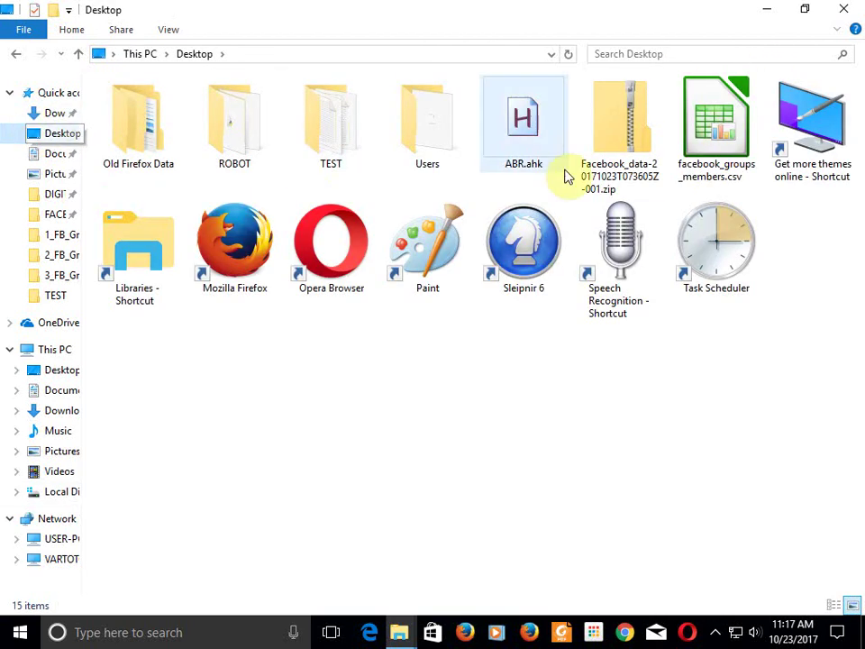
pyautogui.doubleClick(622, 121)
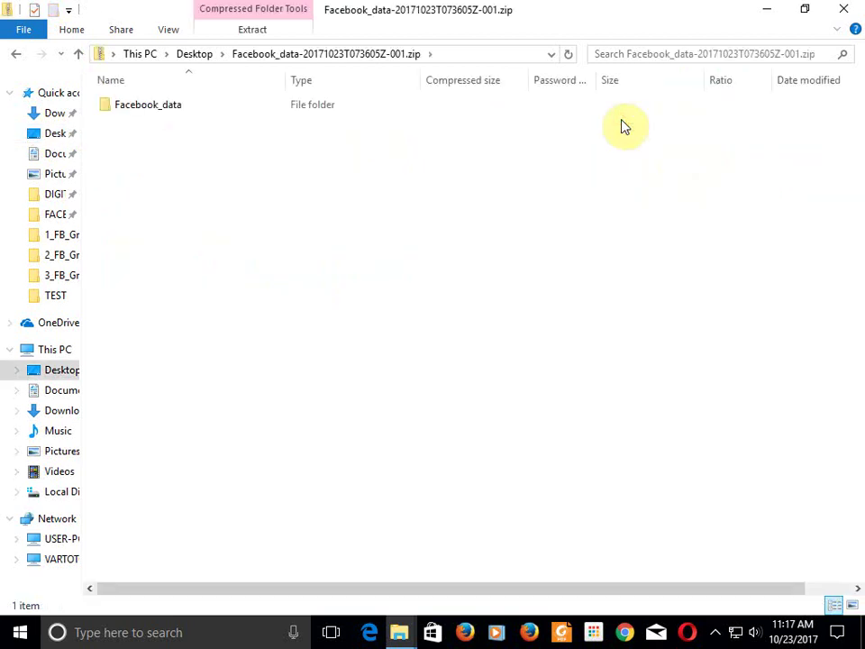
pyautogui.doubleClick(176, 105)
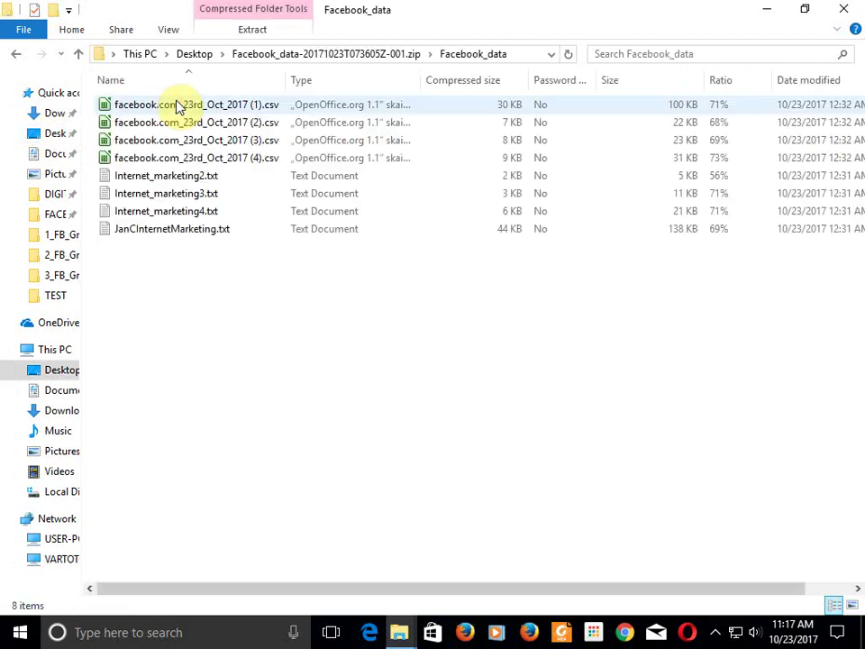
# Open Internet_marketing2.txt from the archive, look through its group entries, and close it.
pyautogui.click(191, 176)
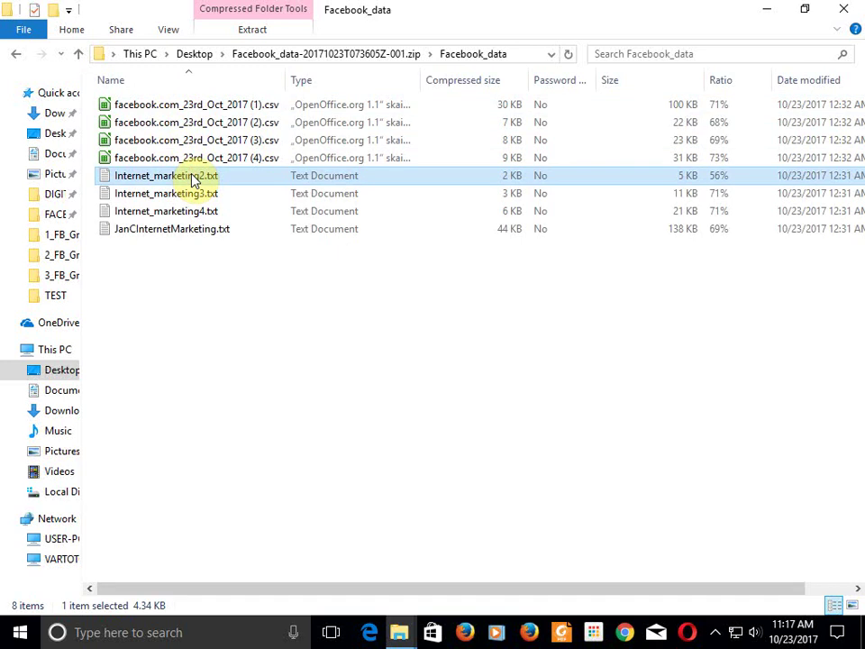
pyautogui.doubleClick(185, 175)
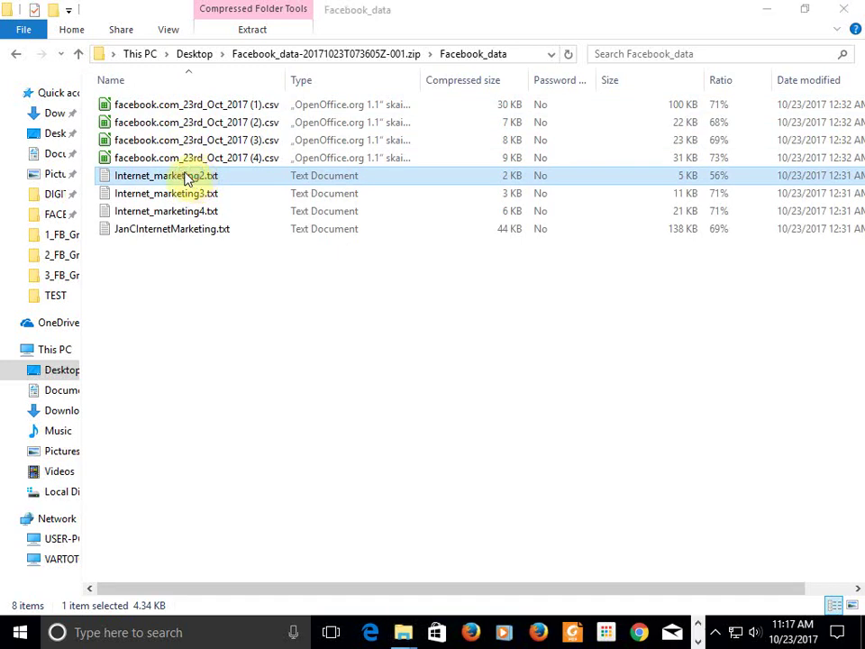
pyautogui.click(830, 212)
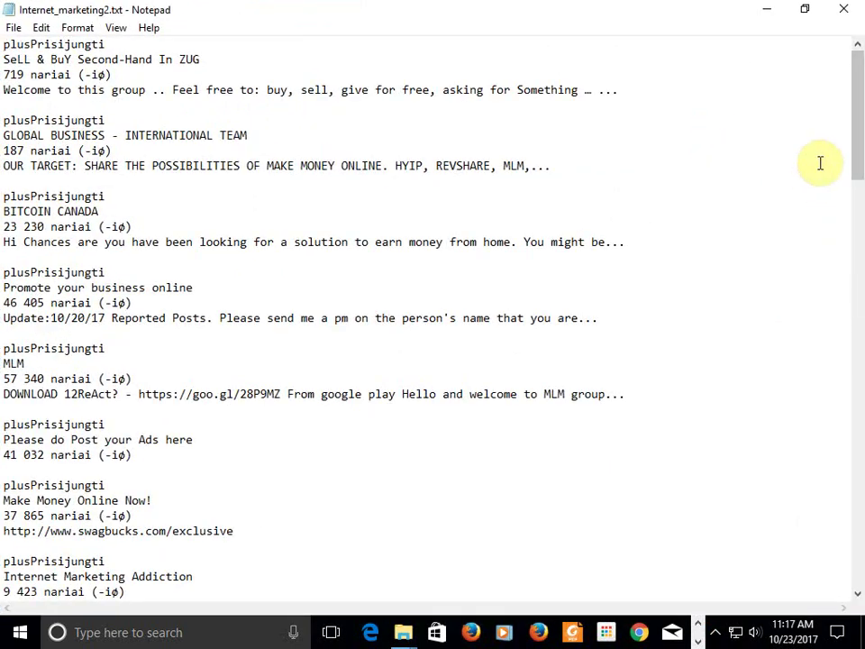
pyautogui.moveTo(855, 85); pyautogui.dragTo(857, 174)
pyautogui.click(847, 11)
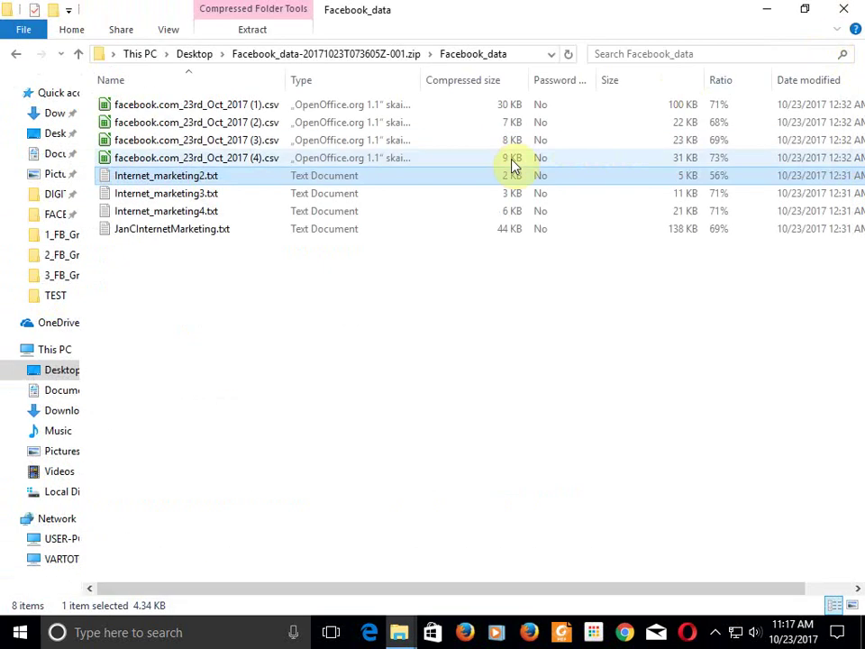
# Open JanCInternetMarketing.txt, delete the person's name and blank lines above the first plusPrisijungti entry, and save the file.
pyautogui.click(169, 230)
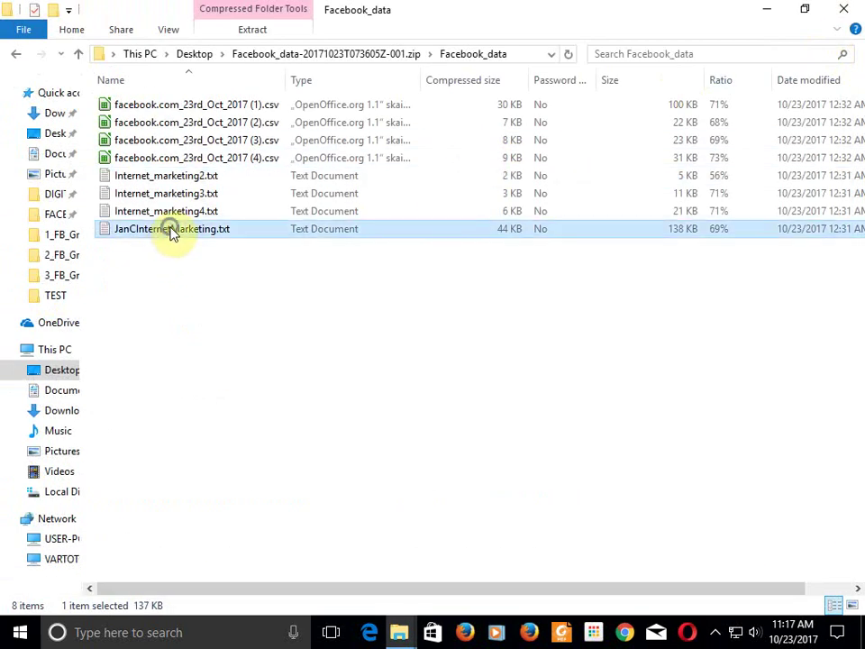
pyautogui.rightClick(172, 231)
pyautogui.click(203, 242)
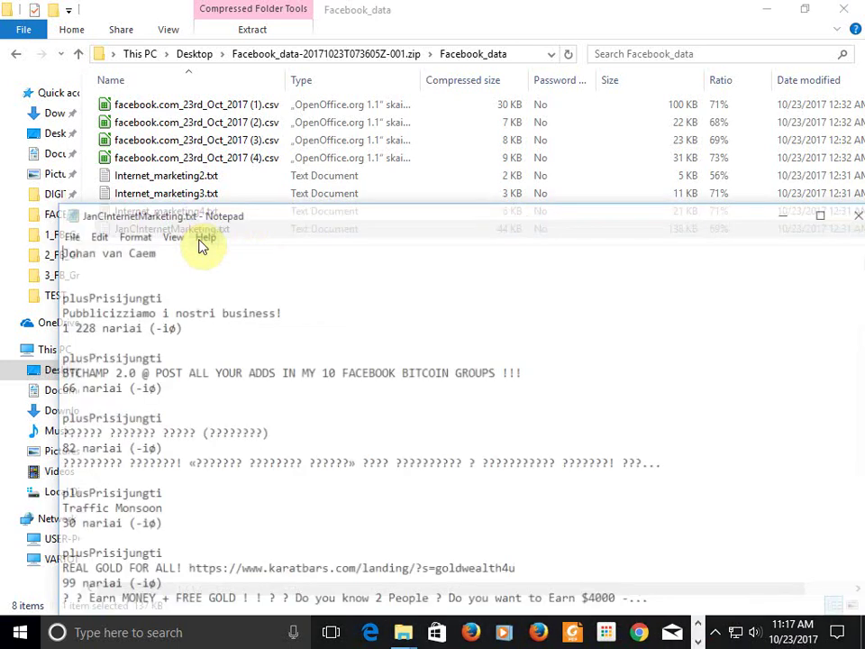
pyautogui.click(830, 215)
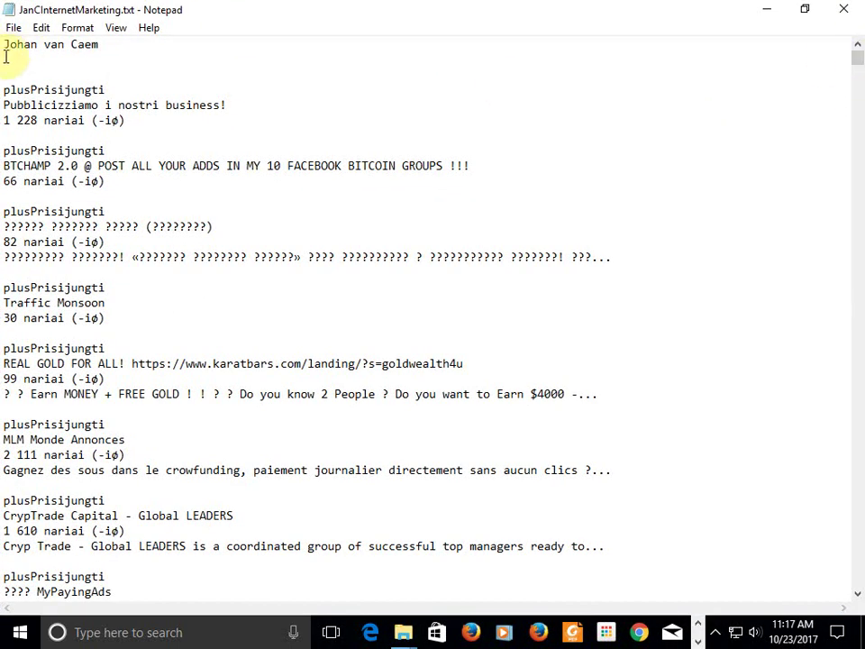
pyautogui.moveTo(4, 44); pyautogui.dragTo(58, 67)
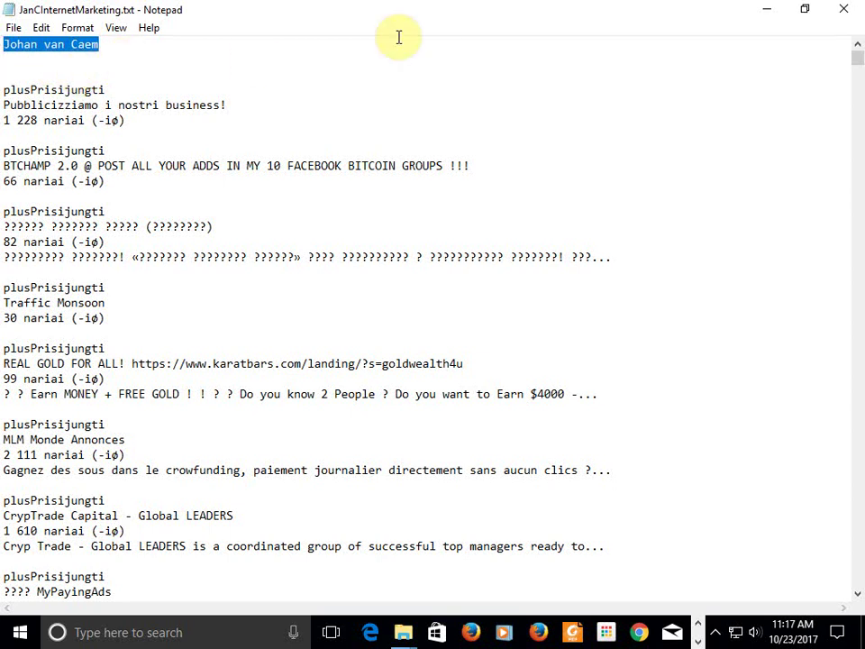
pyautogui.press('Delete')
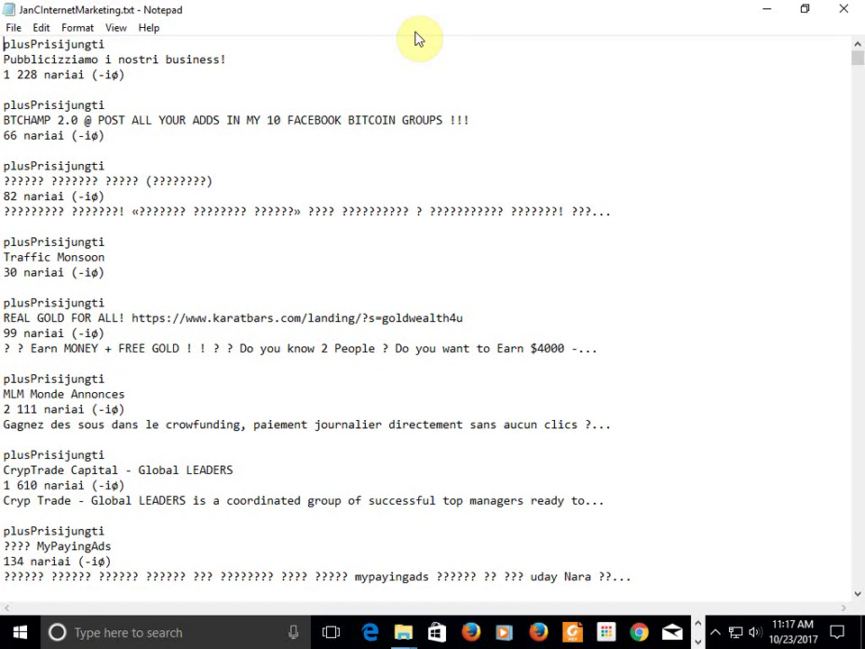
pyautogui.click(14, 27)
pyautogui.click(35, 84)
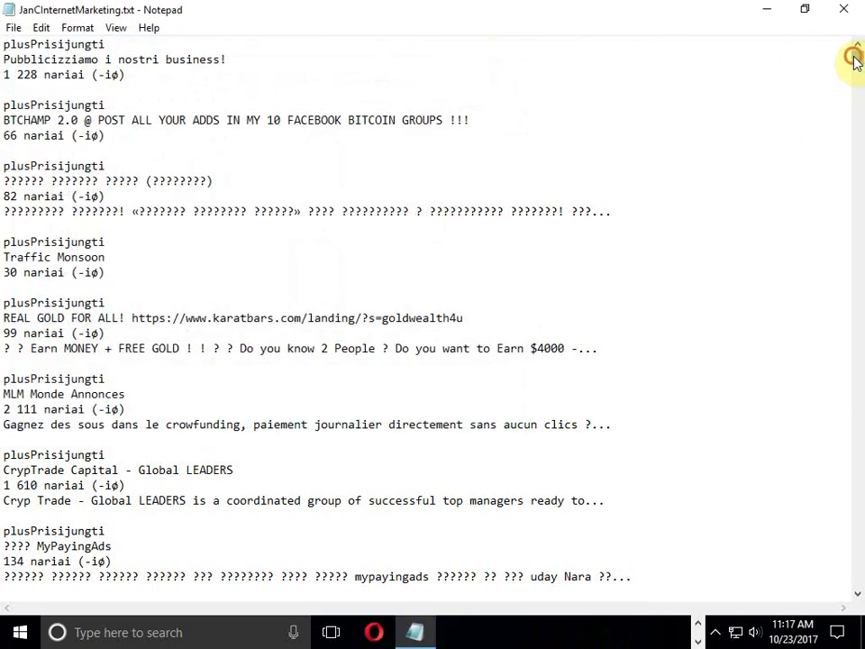
# Delete everything after the member-count line of the last entry, USA Belize Online Network Marketing Club, at the end of the file.
pyautogui.moveTo(854, 58); pyautogui.dragTo(859, 599)
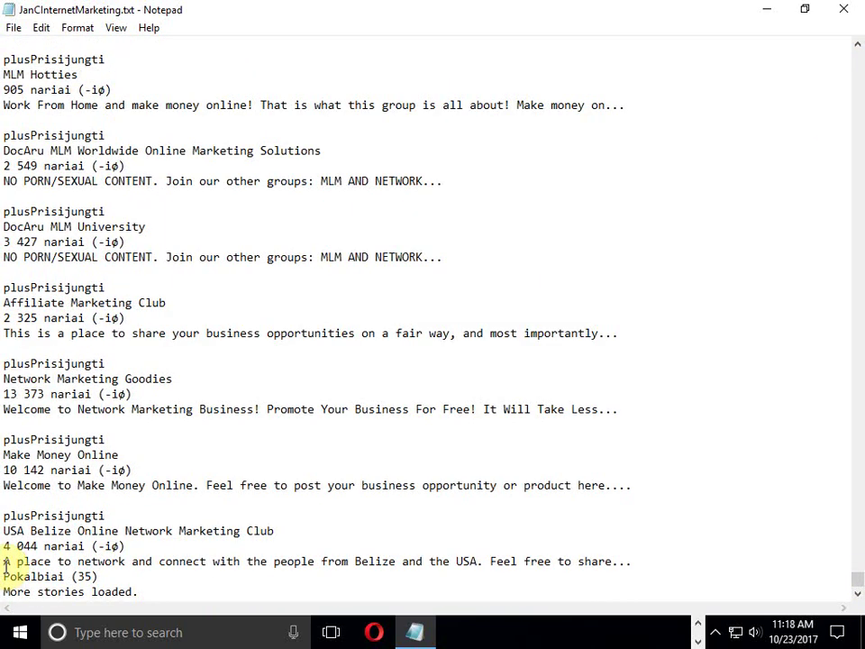
pyautogui.click(110, 560)
pyautogui.moveTo(3, 565); pyautogui.dragTo(205, 593)
pyautogui.press('Delete')
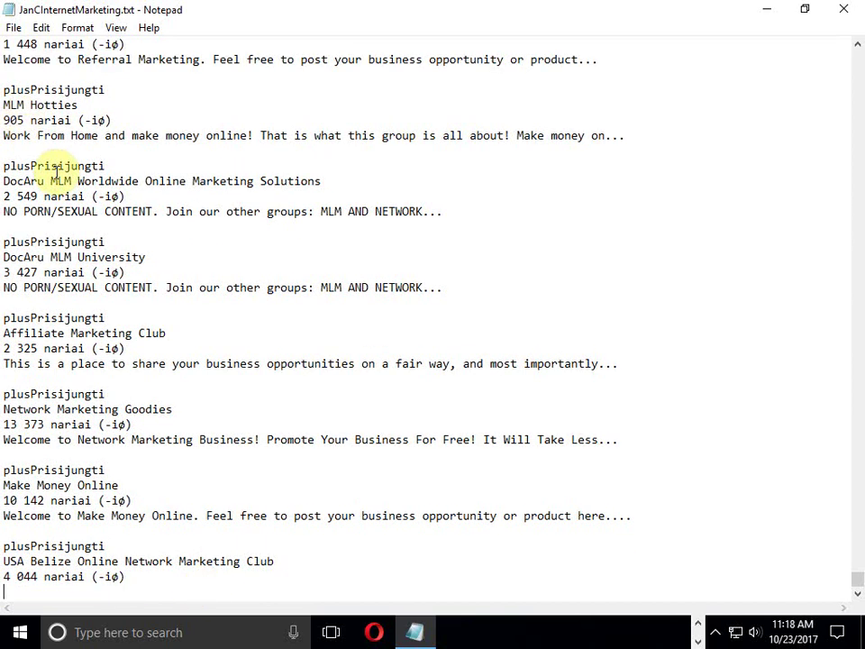
pyautogui.press('BackSpace')
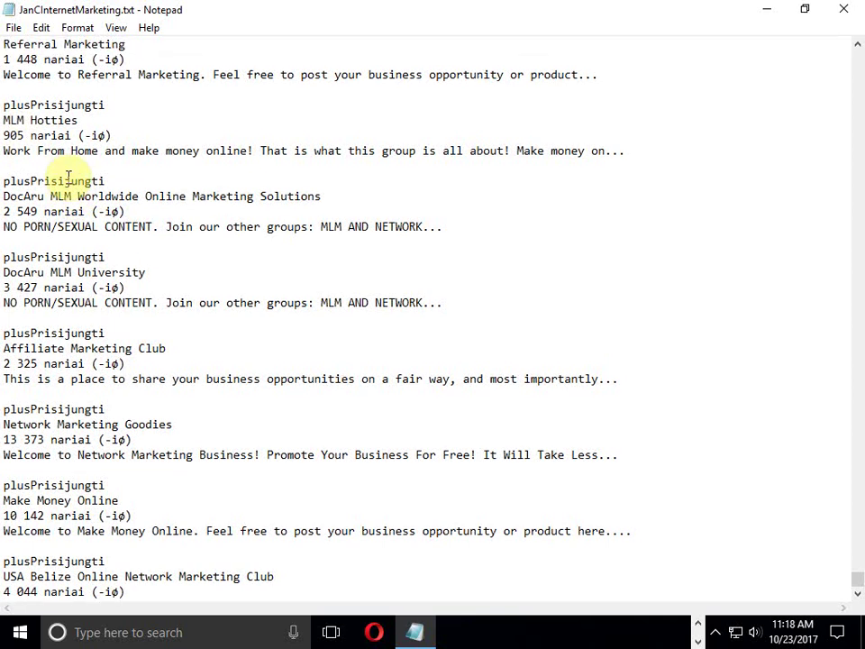
# Save the cleaned text as JanCInternetMarketing.txt in the Desktop TEST folder and close the file.
pyautogui.click(14, 27)
pyautogui.click(43, 85)
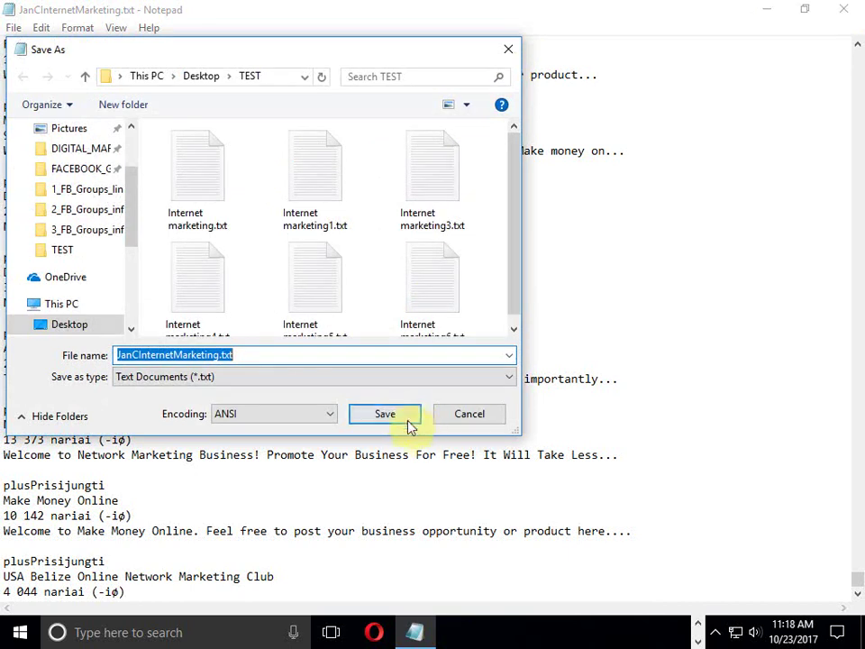
pyautogui.click(396, 413)
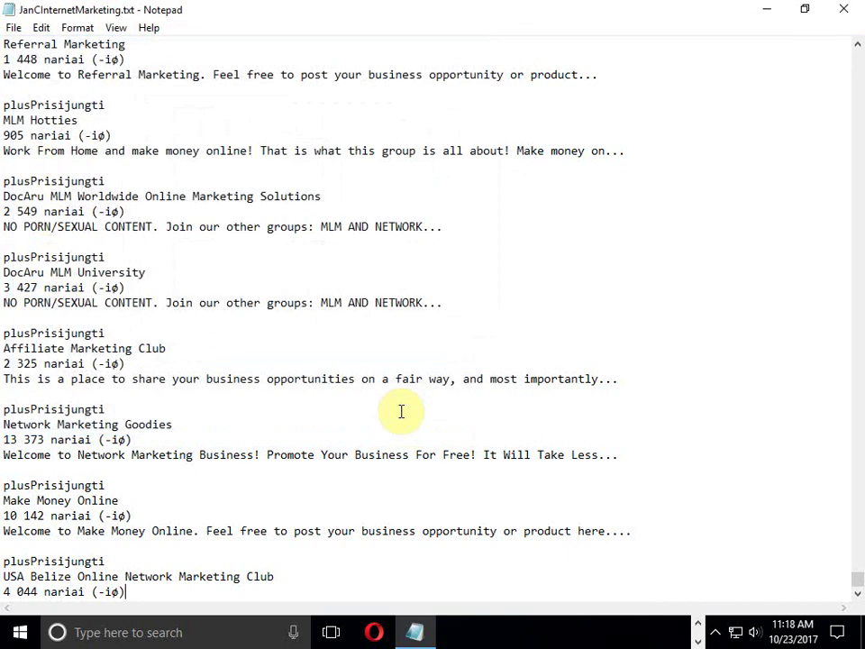
pyautogui.click(844, 9)
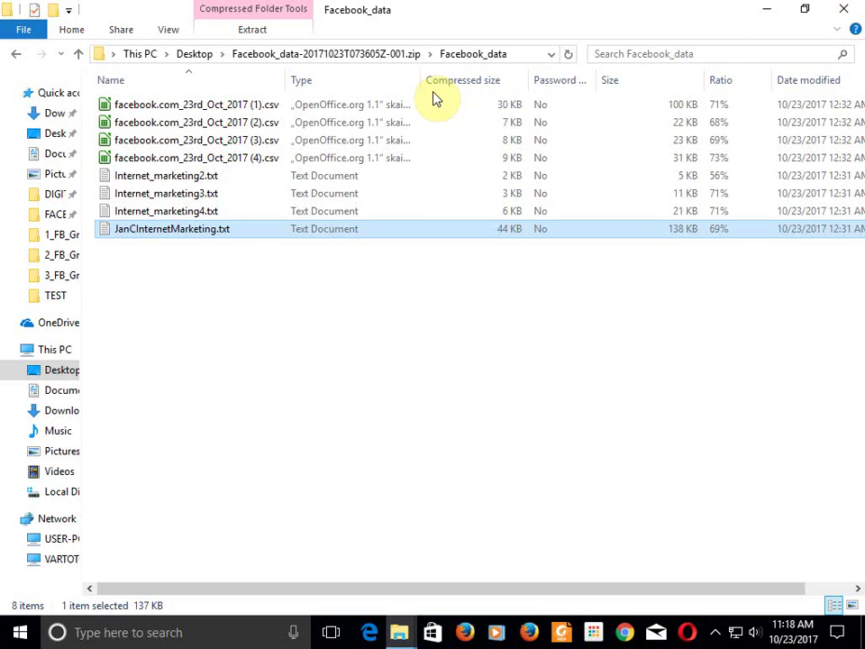
# Copy Internet_marketing2.txt, Internet_marketing3.txt, Internet_marketing4.txt and JanCInternetMarketing.txt from the archive's Facebook_data folder.
pyautogui.click(275, 175)
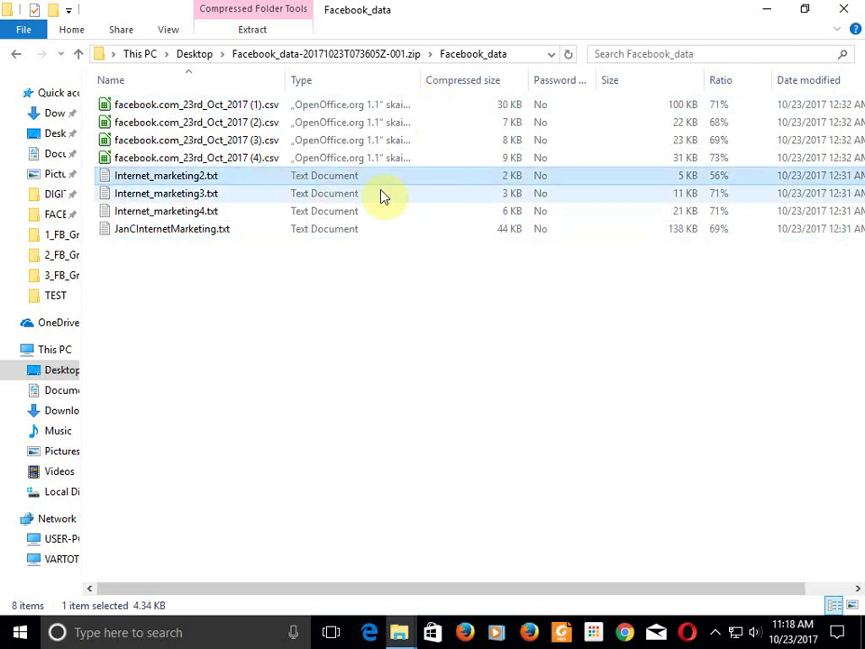
pyautogui.hotkey('shift', 'Down')
pyautogui.hotkey('shift', 'Down')
pyautogui.hotkey('shift', 'Down')
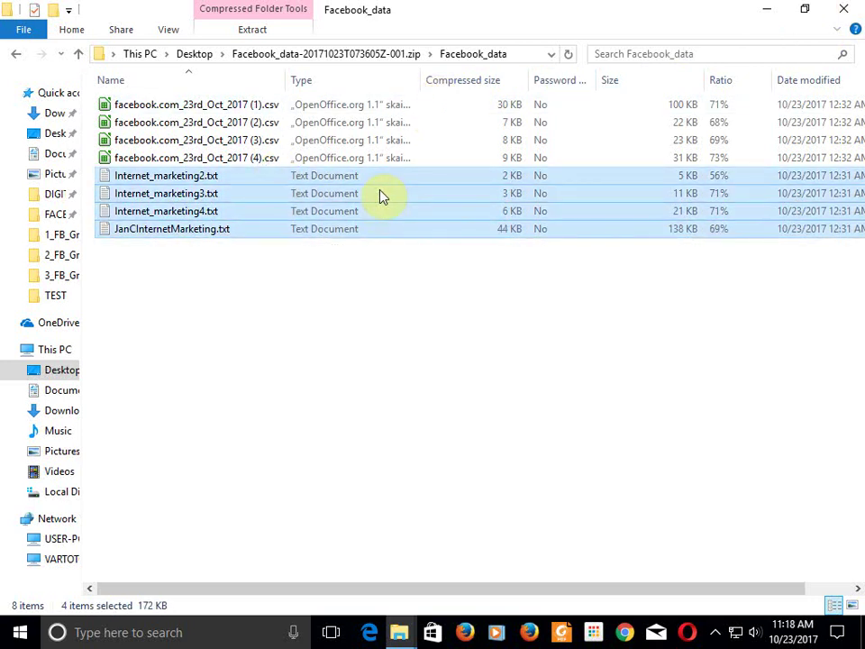
# Paste the copied text files into the 2_FB_Groups_info_proc folder inside Documents\FACEBOOK_GROUPS.
pyautogui.click(191, 54)
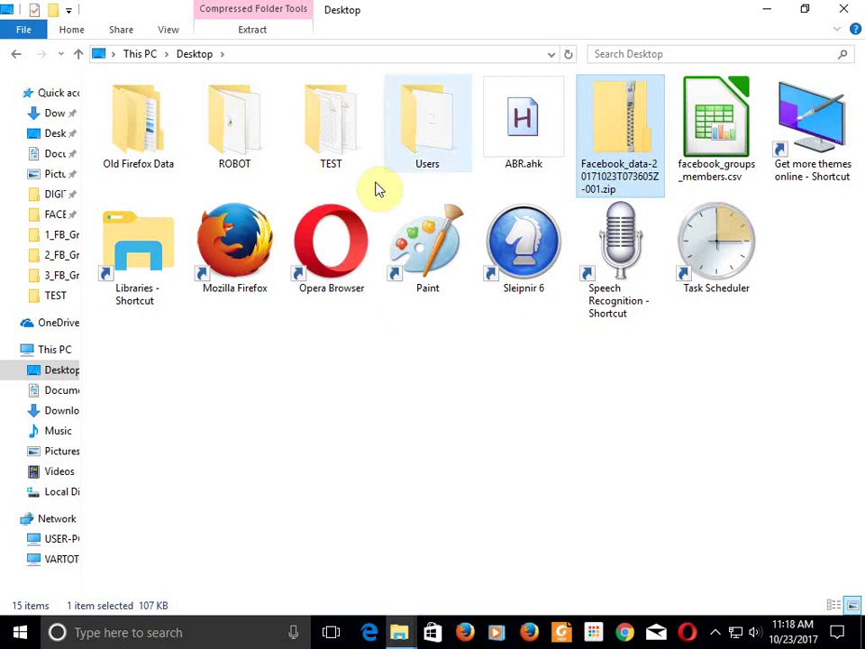
pyautogui.click(552, 54)
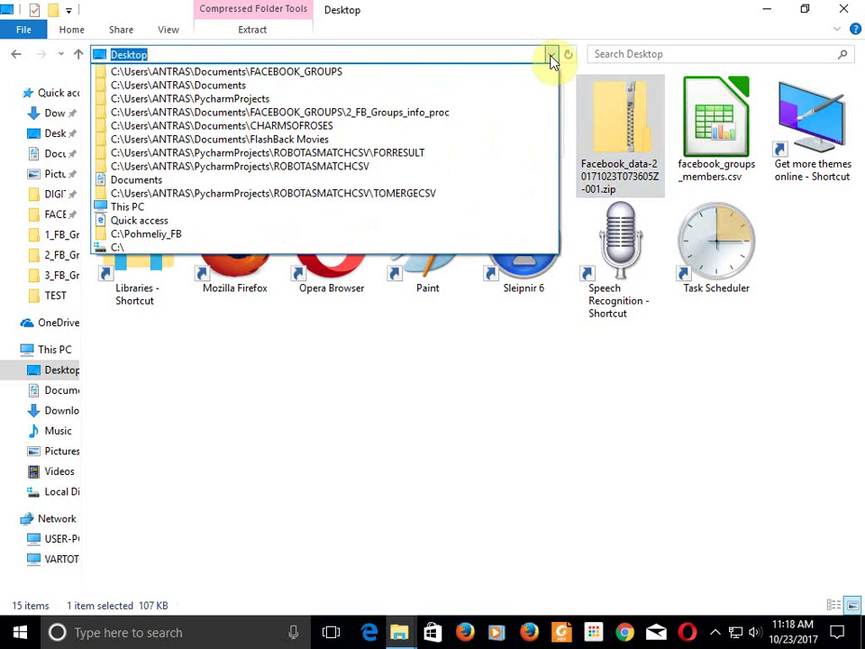
pyautogui.press('BackSpace')
pyautogui.write('fgp')
pyautogui.press('Down')
pyautogui.press('Return')
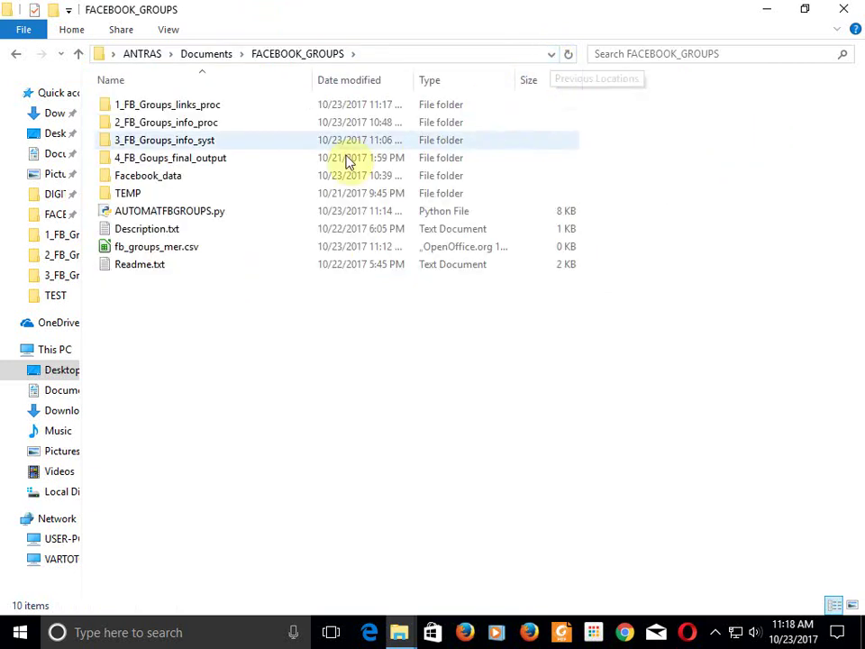
pyautogui.doubleClick(184, 125)
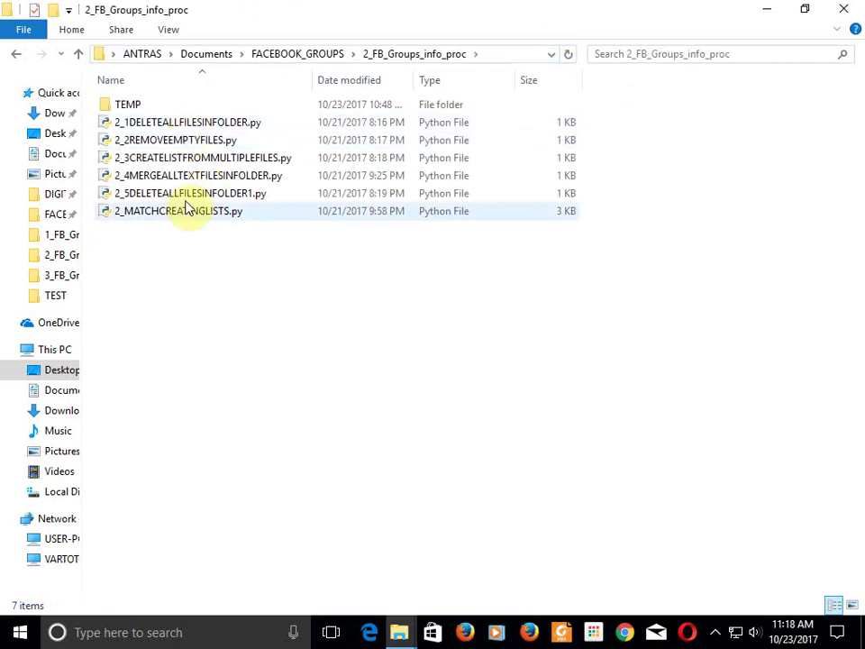
pyautogui.click(126, 256)
pyautogui.hotkey('ctrl', 'v')
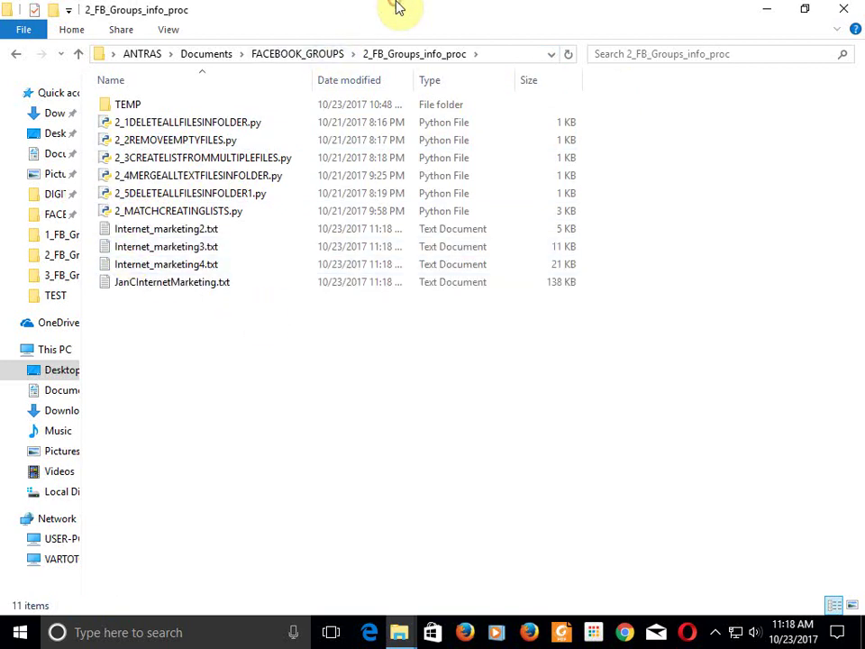
# Open Internet_marketing3.txt in the 2_FB_Groups_info_proc folder, view its group entries in a maximized window, and close it.
pyautogui.doubleClick(185, 245)
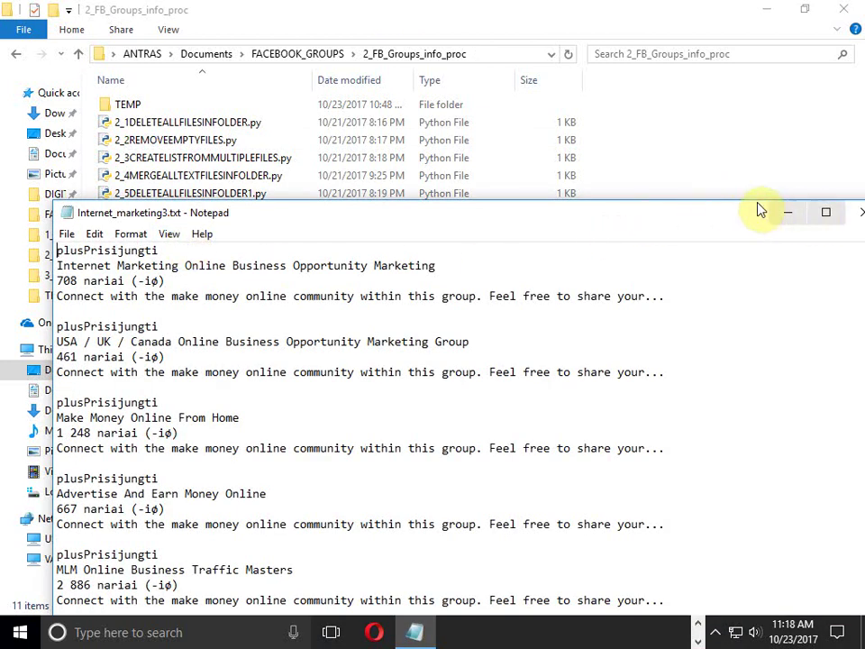
pyautogui.click(824, 213)
pyautogui.moveTo(851, 71); pyautogui.dragTo(843, 10)
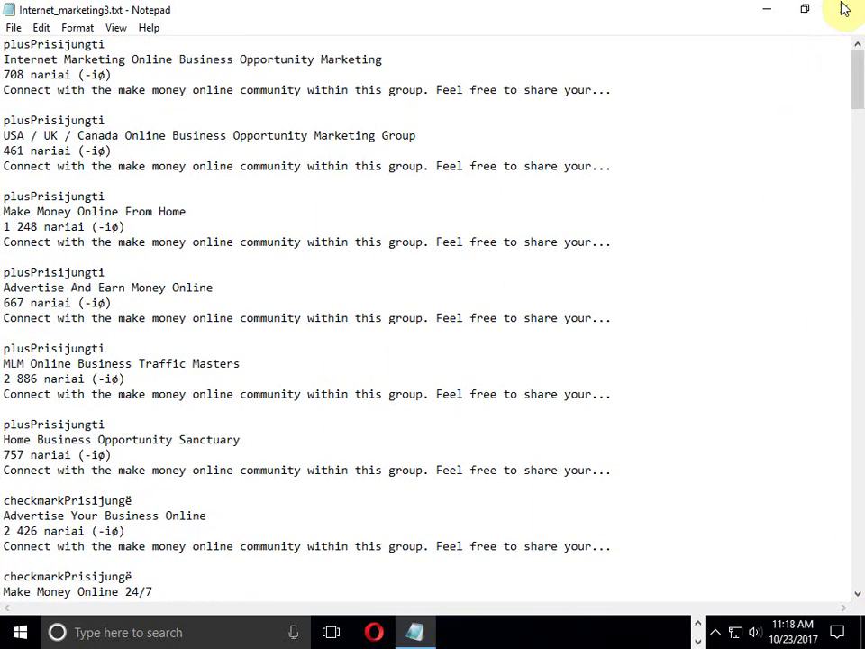
pyautogui.click(842, 11)
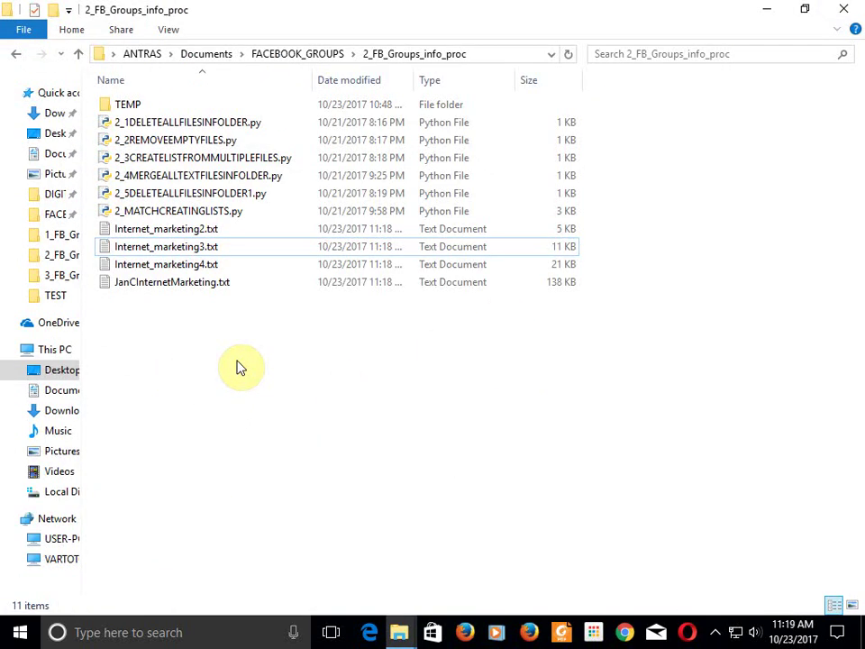
# Run the script 2_MATCHCREATINGLISTS.py on the group info text files and minimize its console window.
pyautogui.click(214, 213)
pyautogui.doubleClick(222, 213)
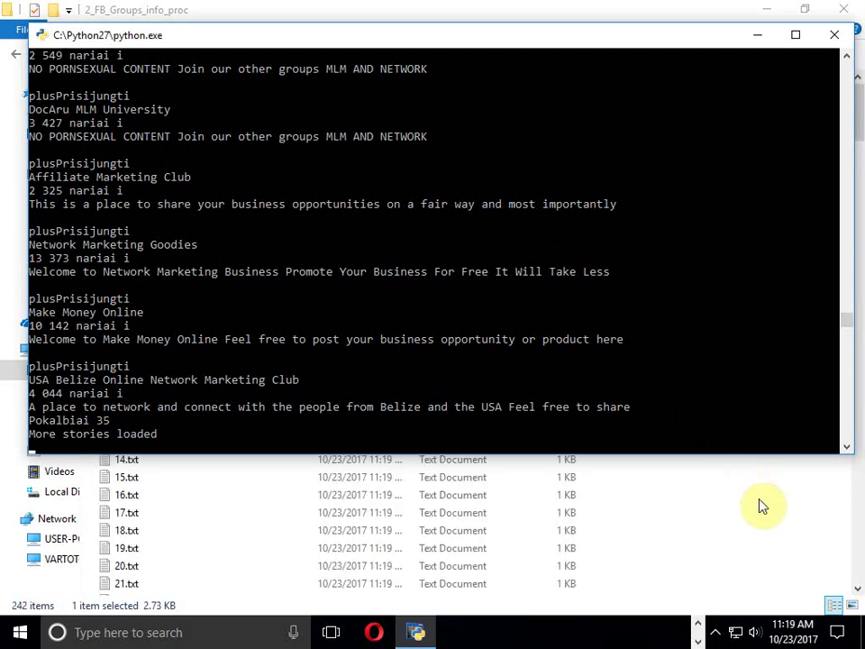
pyautogui.click(755, 34)
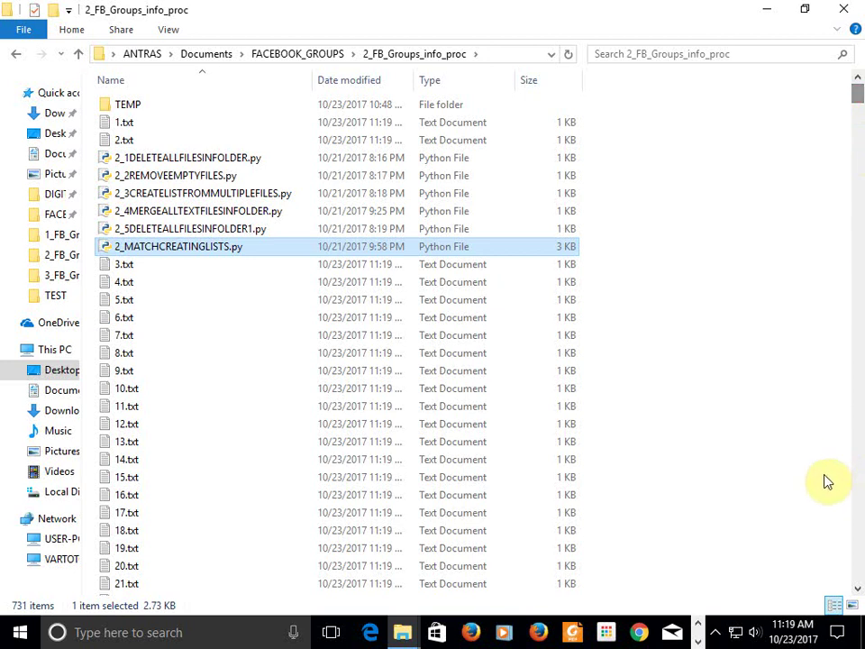
# Check the script's progress by looking through the generated numbered text files and its console output.
pyautogui.click(699, 640)
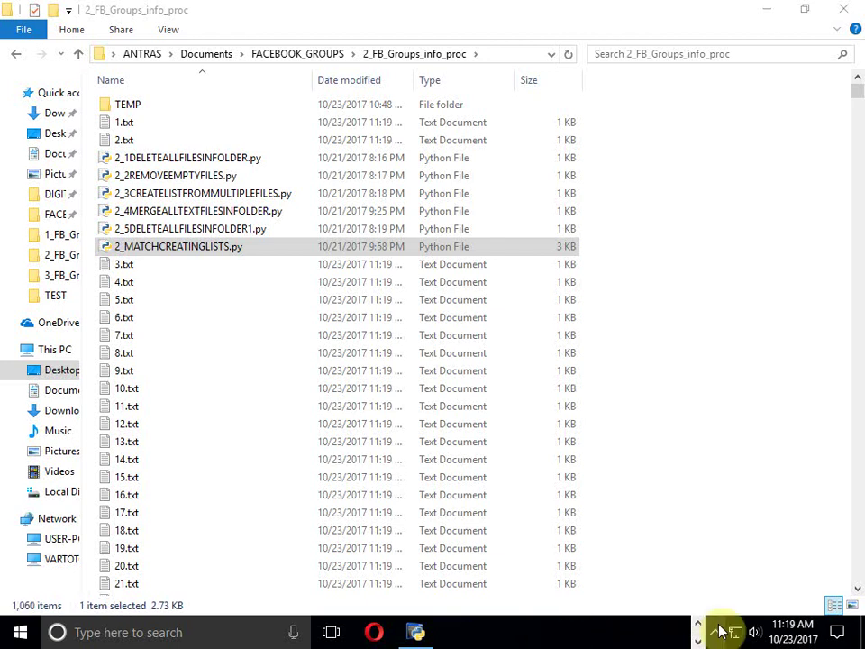
pyautogui.moveTo(858, 90); pyautogui.dragTo(858, 506)
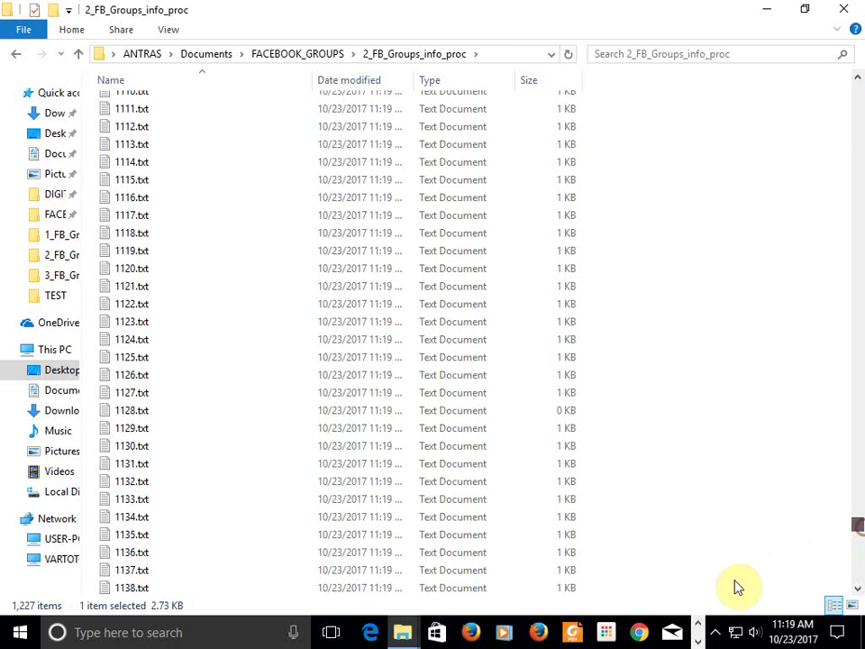
pyautogui.click(698, 642)
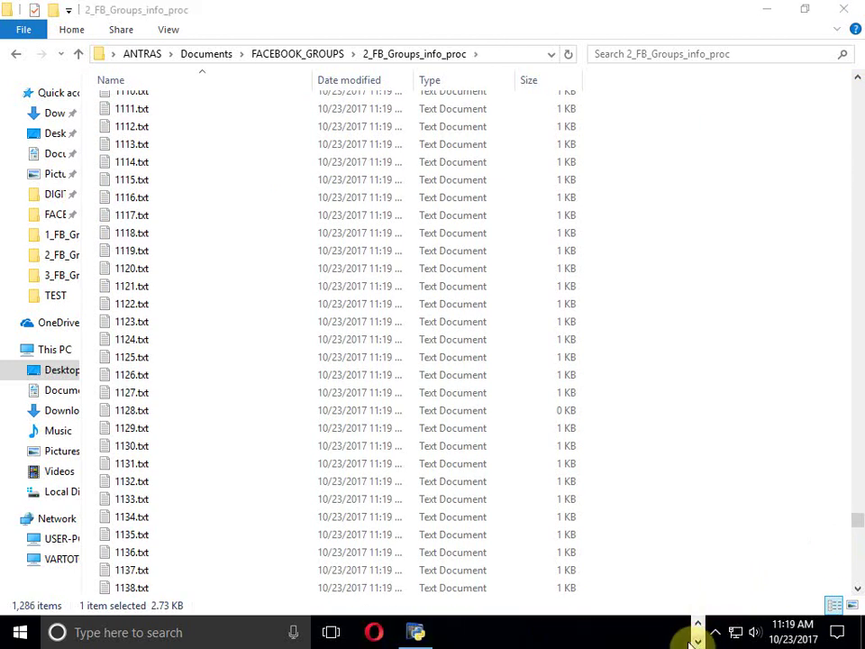
pyautogui.click(416, 633)
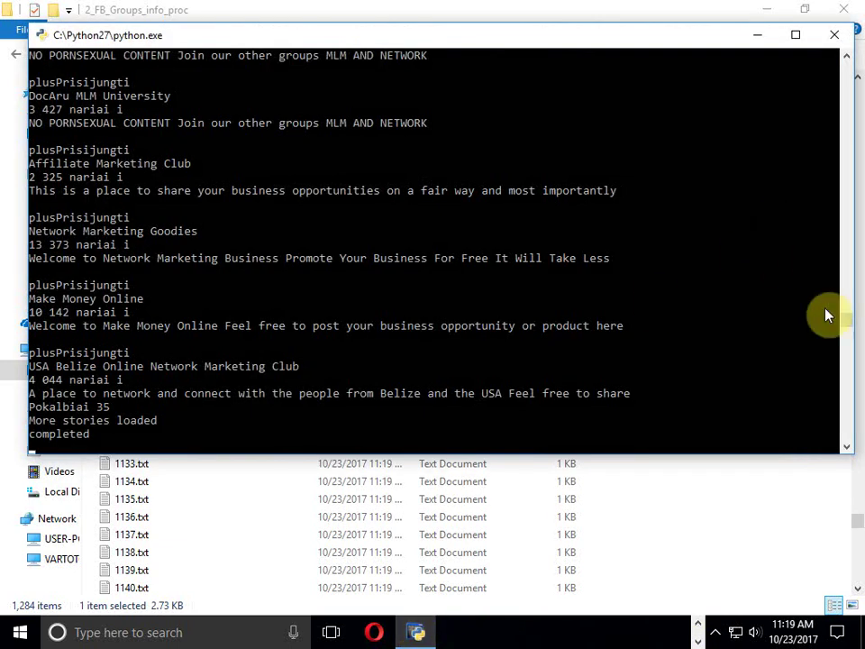
pyautogui.moveTo(851, 323)
pyautogui.mouseDown()
pyautogui.moveTo(844, 366)
pyautogui.moveTo(848, 322)
pyautogui.mouseUp()
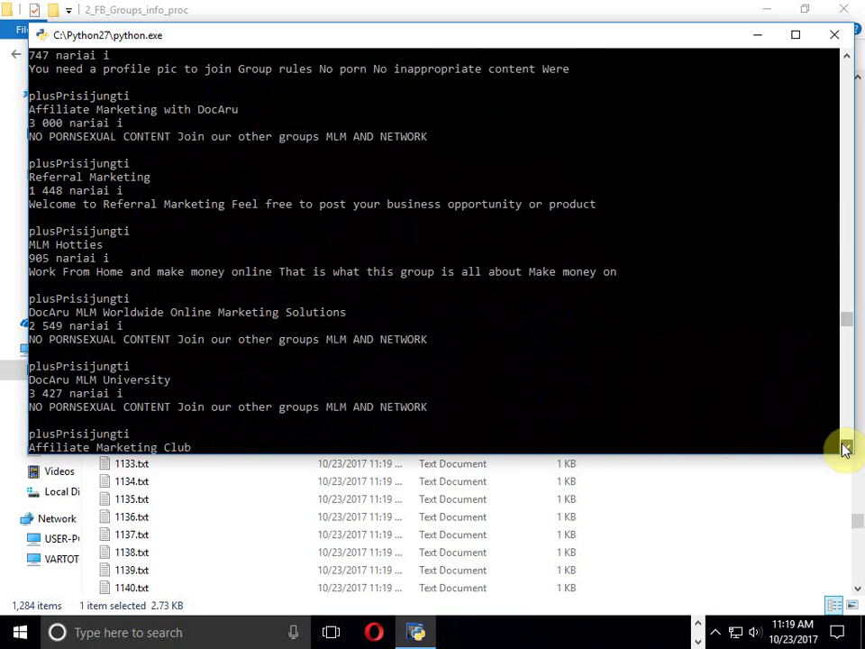
pyautogui.scroll(-7, 845, 448)
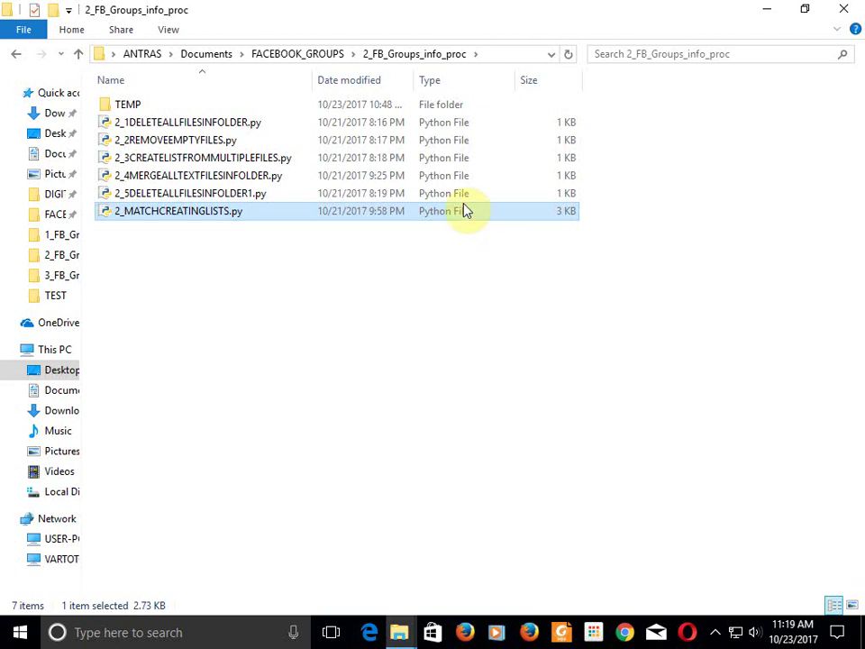
# Run the script 3_ROBOTDATASET.py from the 3_FB_Groups_info_syst folder in FACEBOOK_GROUPS.
pyautogui.click(316, 54)
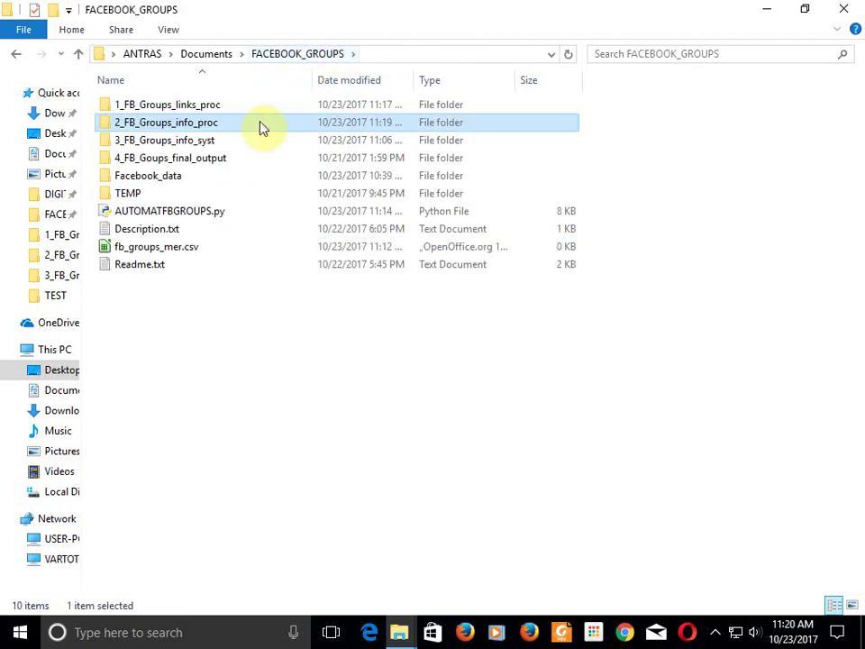
pyautogui.doubleClick(196, 146)
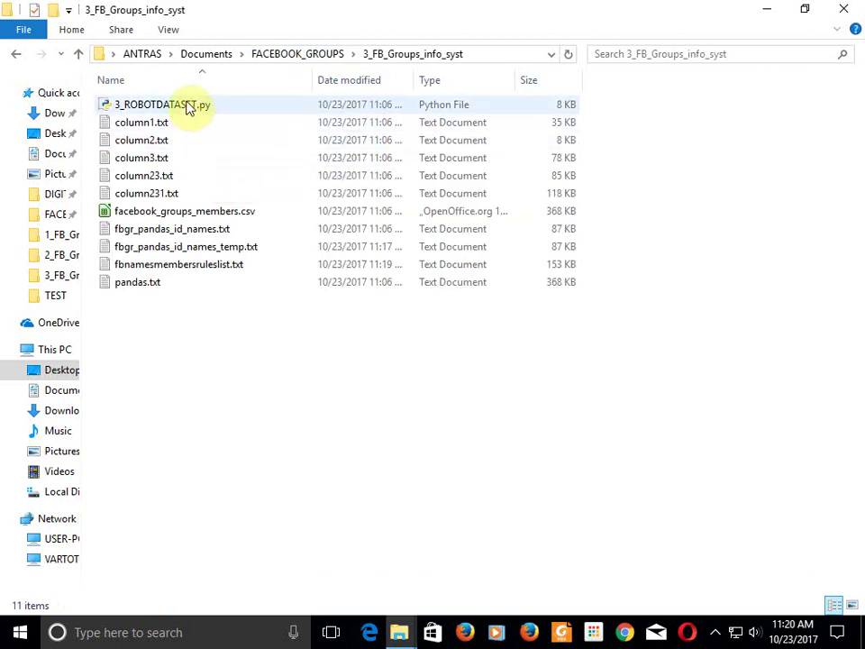
pyautogui.doubleClick(187, 105)
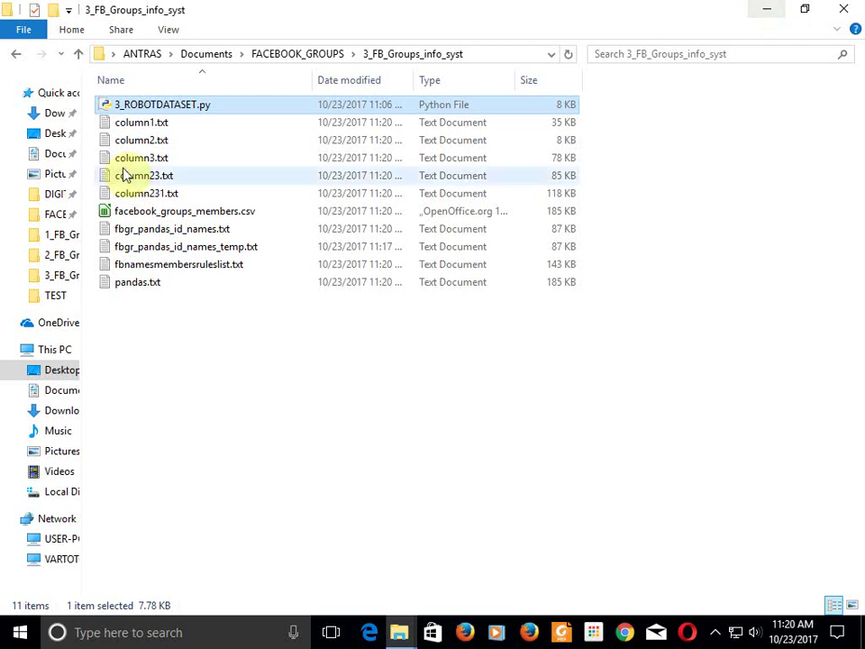
# Open facebook_groups_members.csv from the Desktop in LibreOffice Calc, accepting the offered text import settings.
pyautogui.click(38, 135)
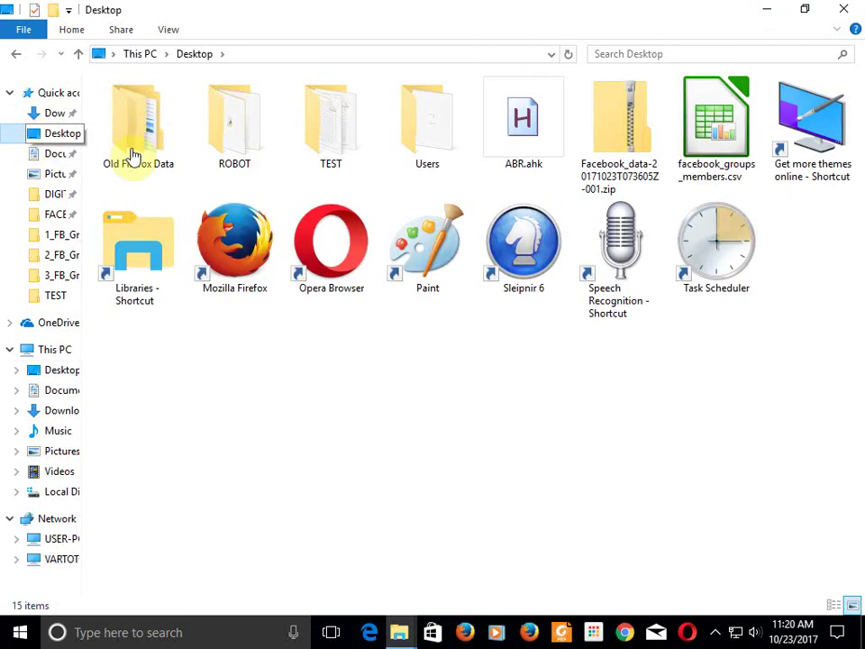
pyautogui.click(713, 147)
pyautogui.rightClick(713, 147)
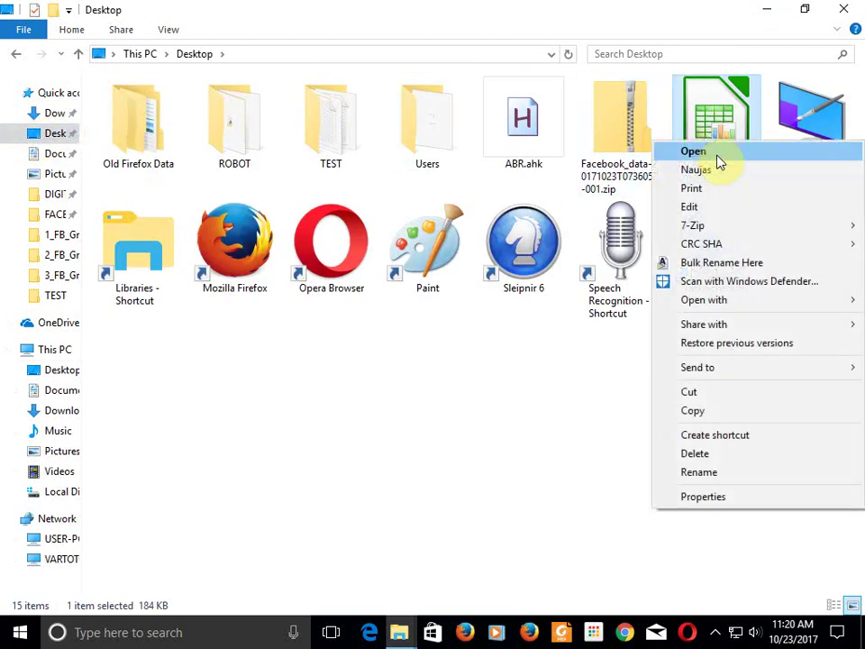
pyautogui.click(762, 308)
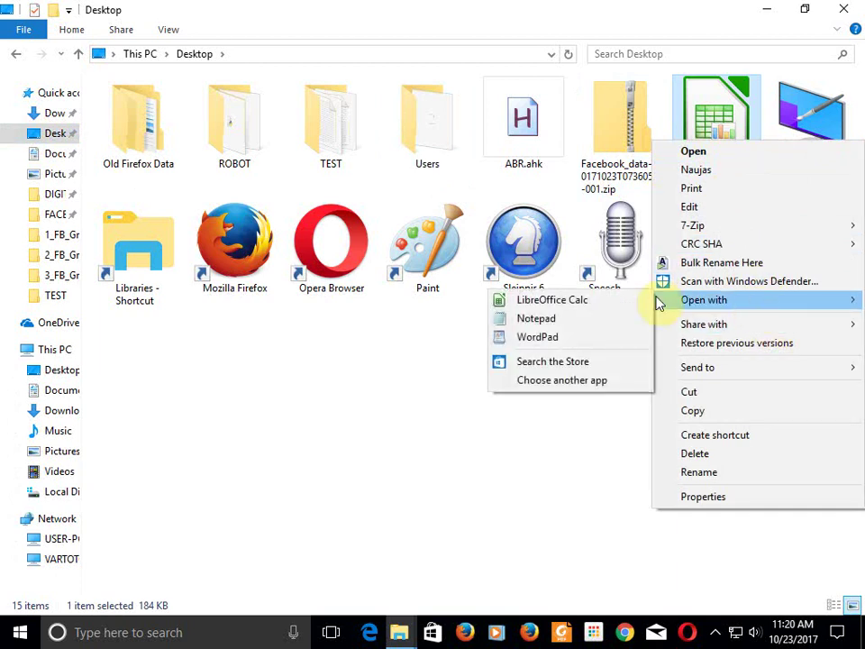
pyautogui.click(588, 299)
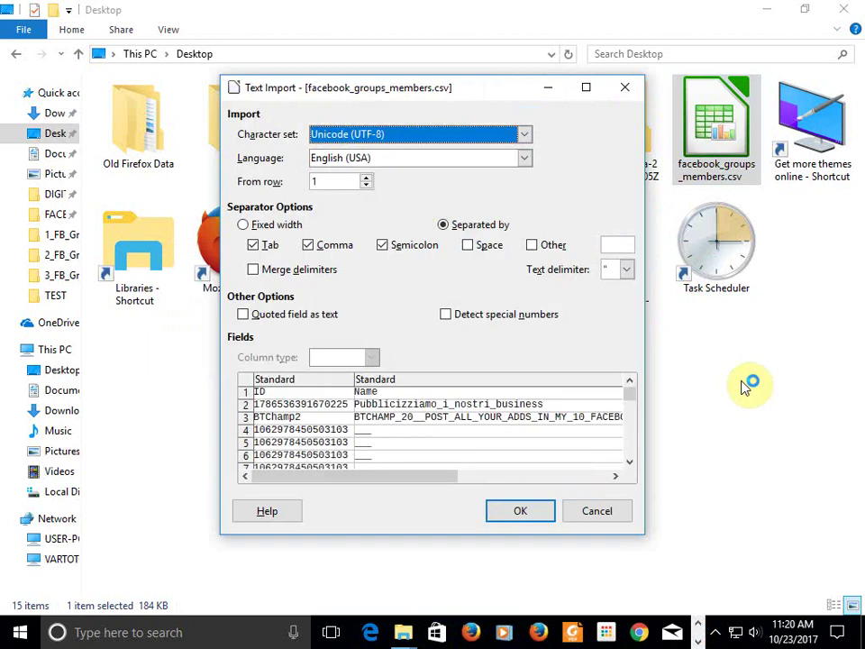
pyautogui.click(583, 87)
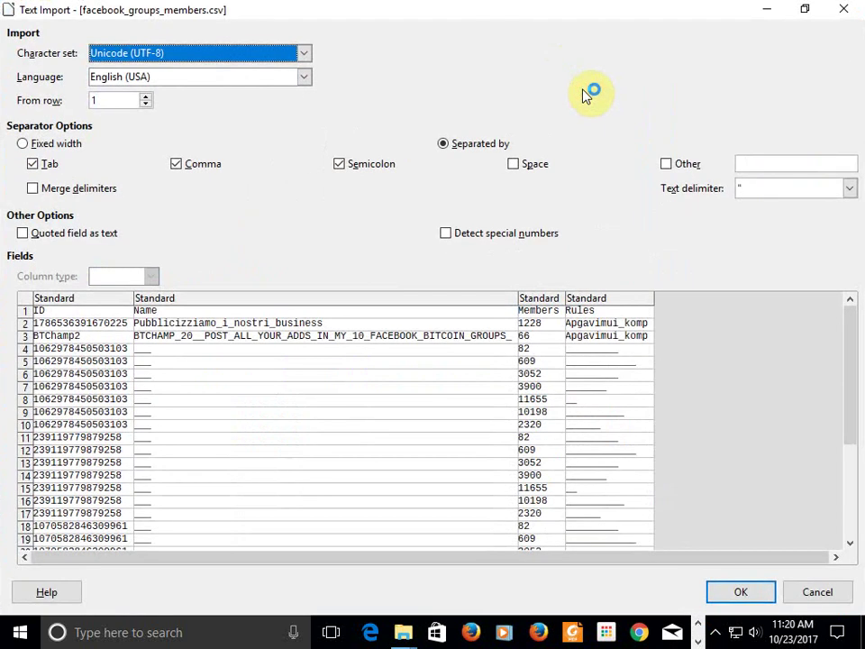
pyautogui.click(740, 591)
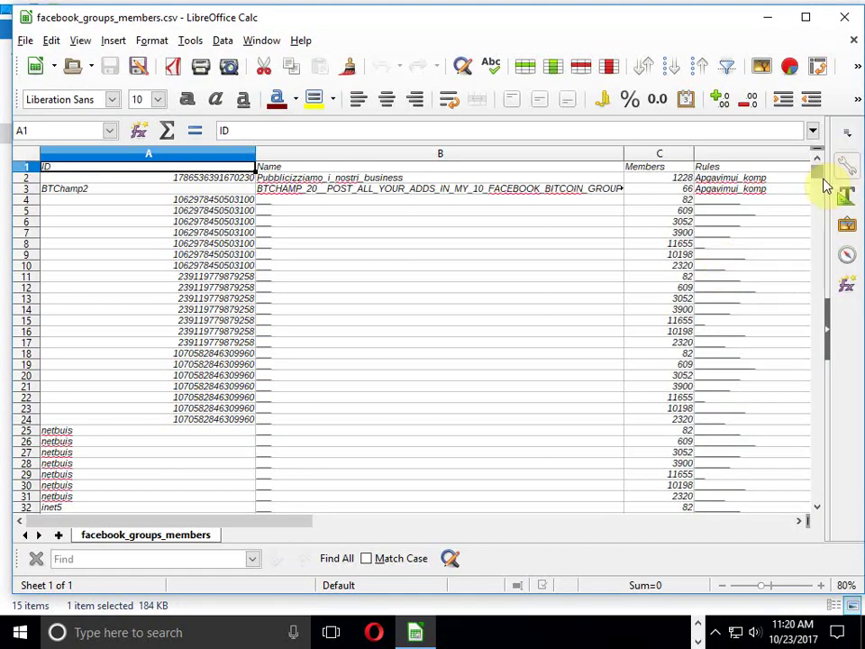
# Maximize the spreadsheet window and narrow the Name column so the Members and Rules columns sit closer.
pyautogui.click(806, 17)
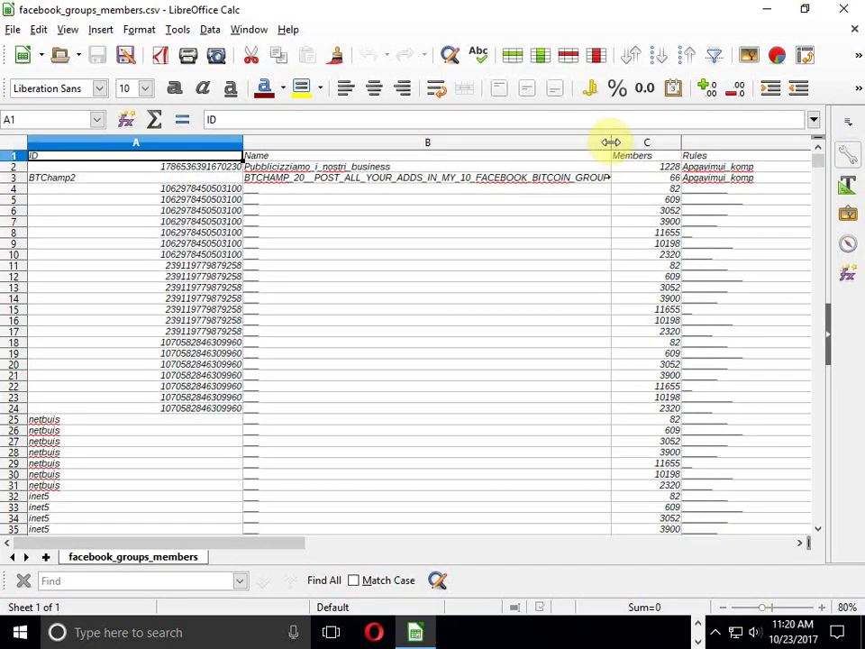
pyautogui.moveTo(612, 143); pyautogui.dragTo(410, 155)
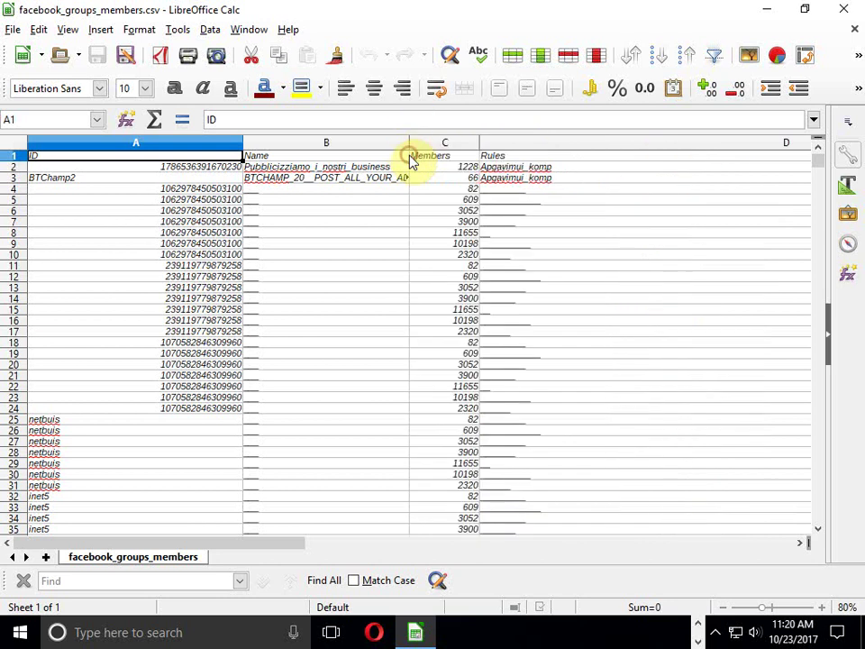
pyautogui.click(448, 179)
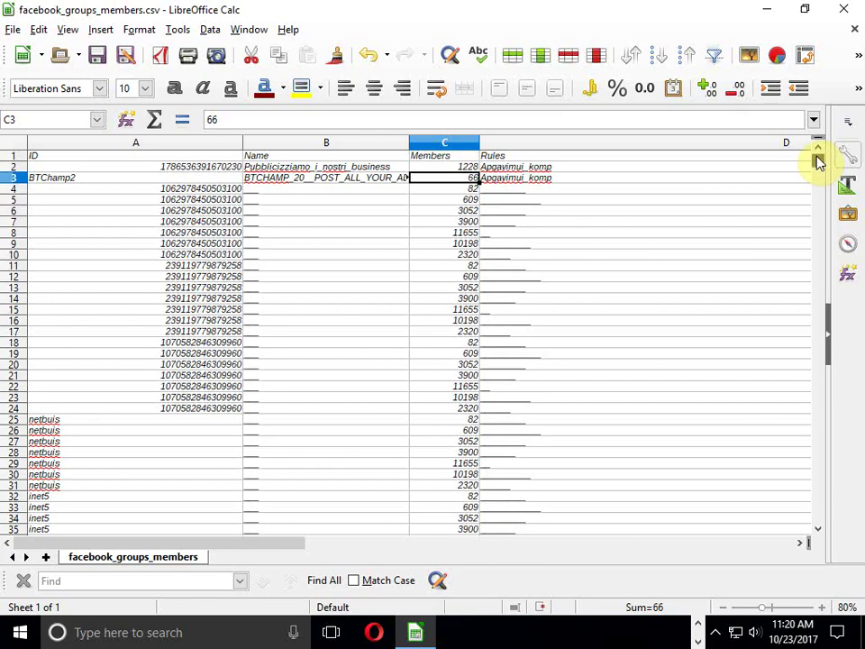
# Examine the group IDs, names, member counts and rules around rows 1800 to 1834, and restore the window to its smaller size.
pyautogui.moveTo(818, 161); pyautogui.dragTo(835, 478)
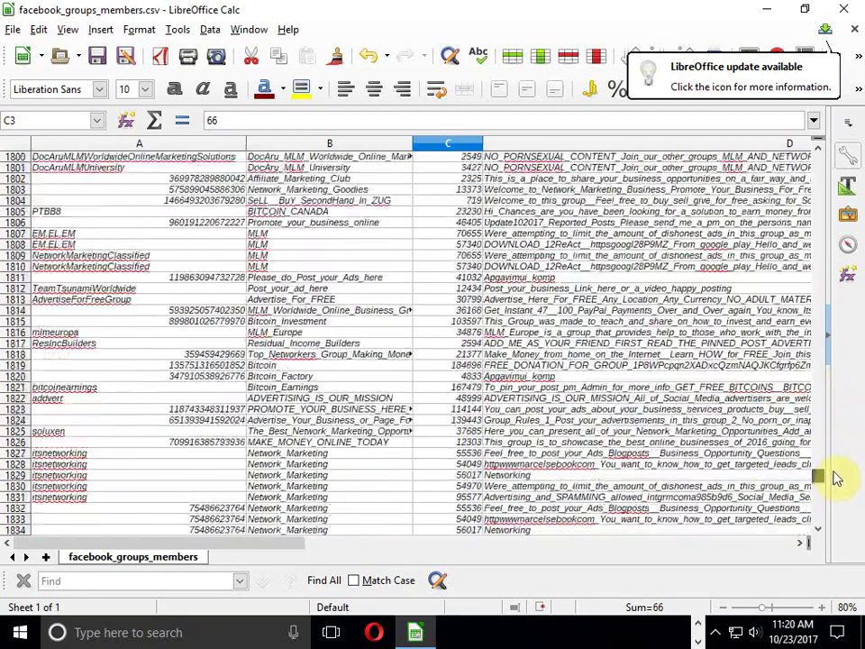
pyautogui.click(836, 479)
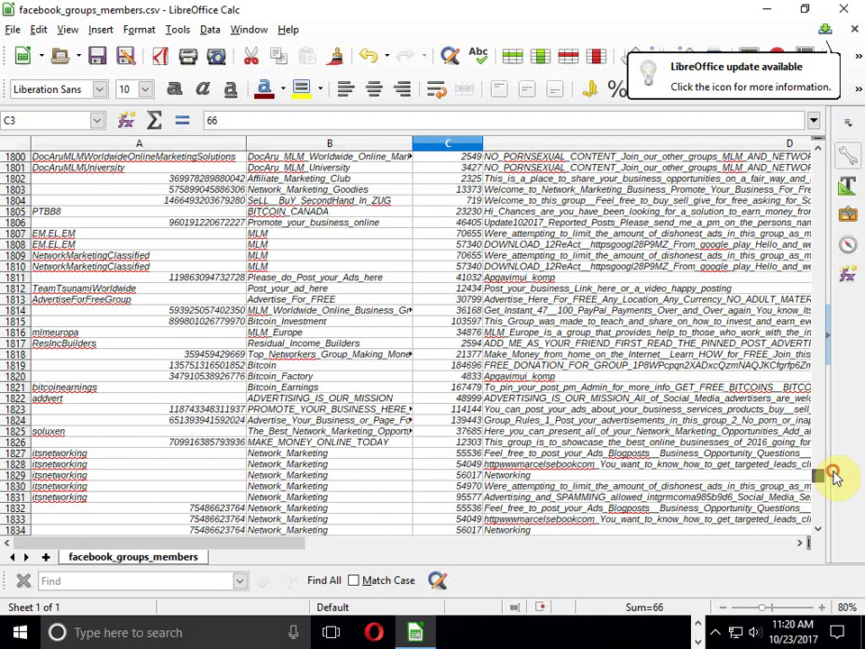
pyautogui.click(462, 433)
pyautogui.click(171, 431)
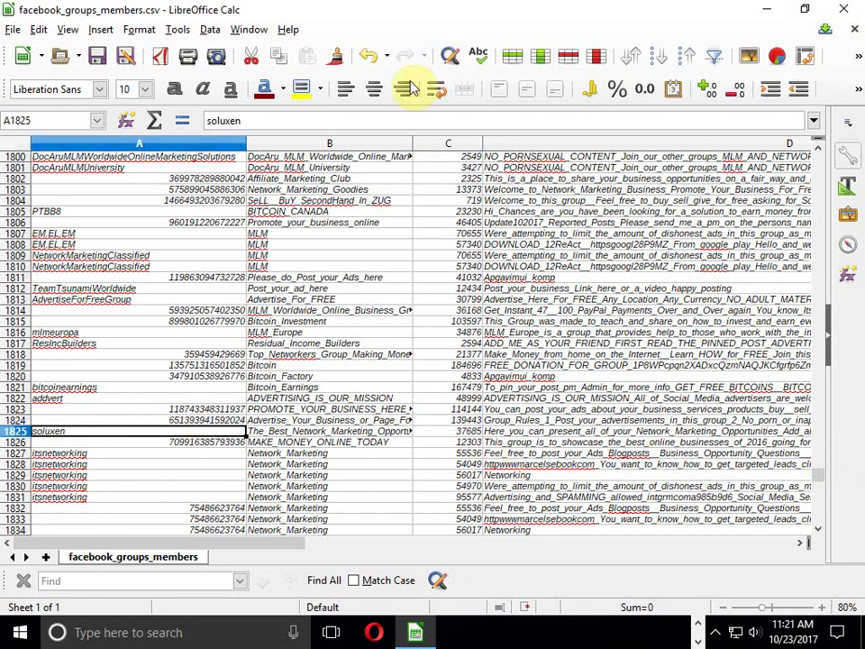
pyautogui.click(805, 9)
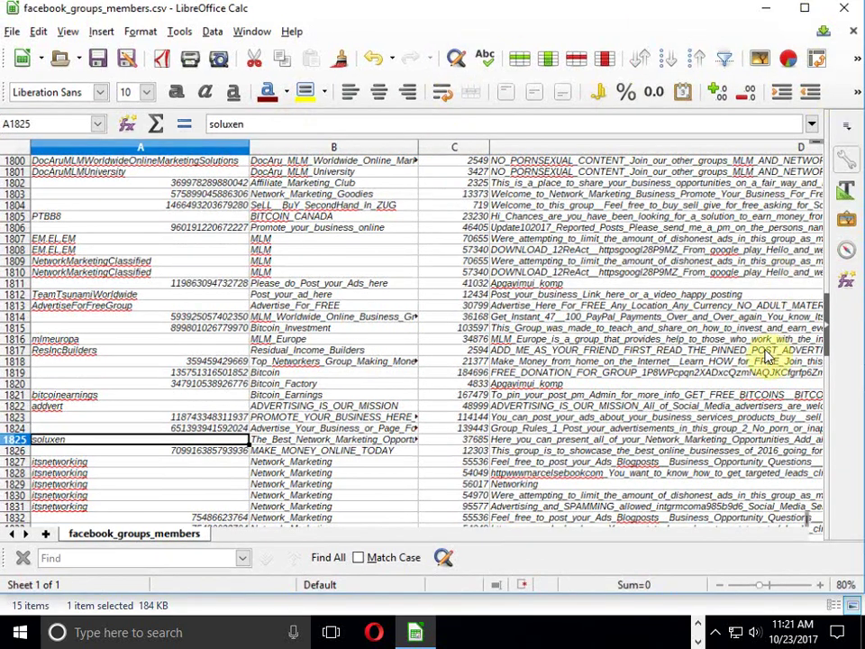
pyautogui.click(694, 622)
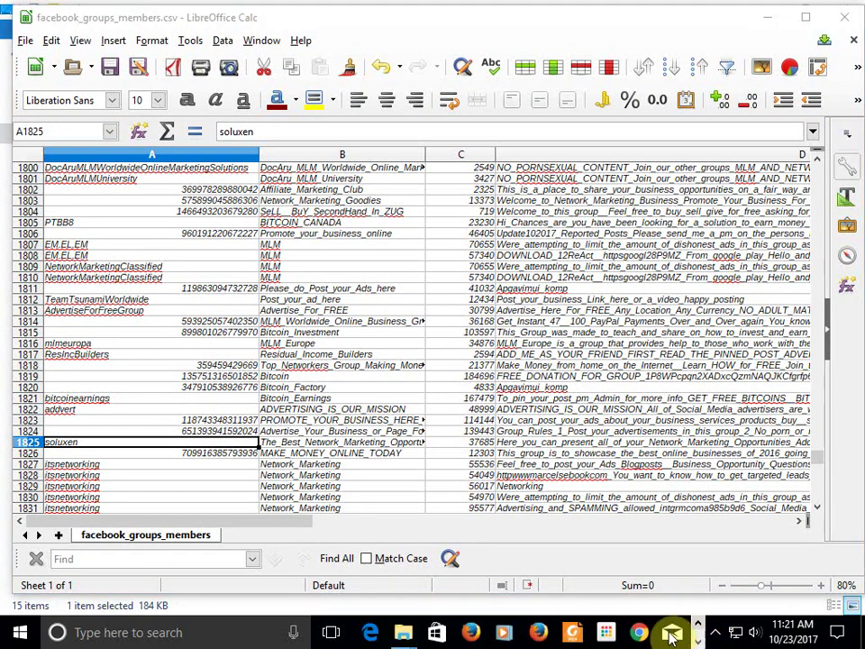
# Switch to Chrome and open facebook.com.
pyautogui.click(622, 632)
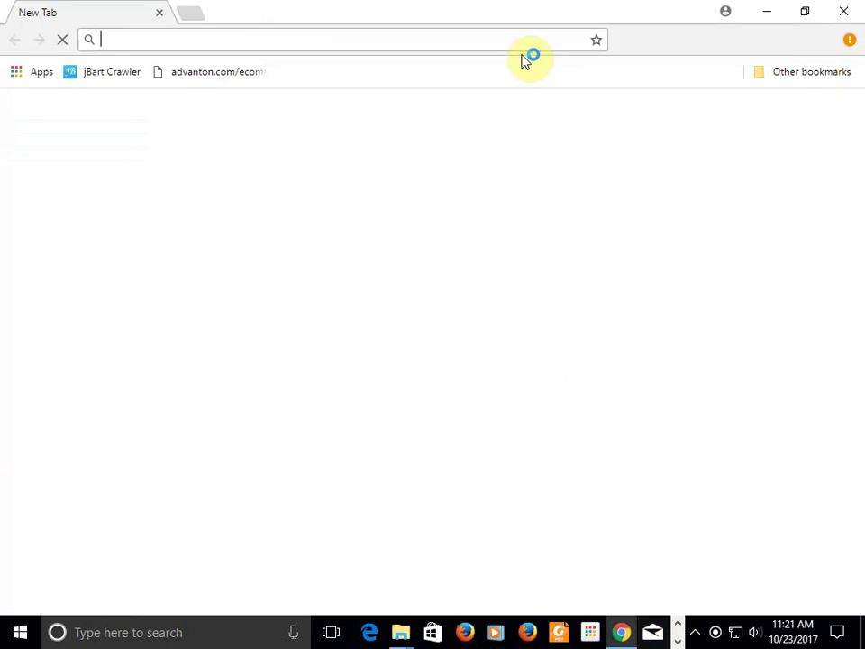
pyautogui.write('facebook.com')
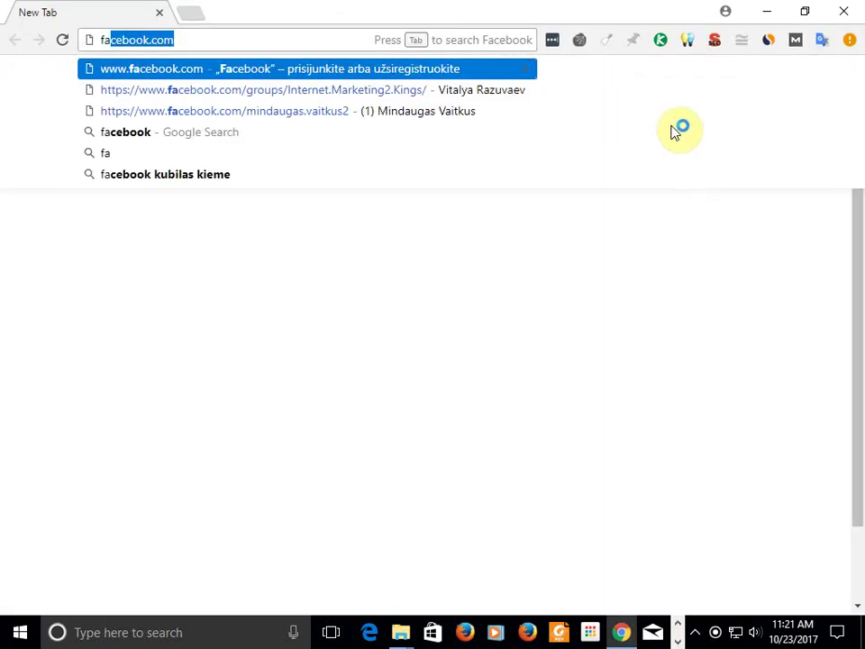
pyautogui.click(338, 39)
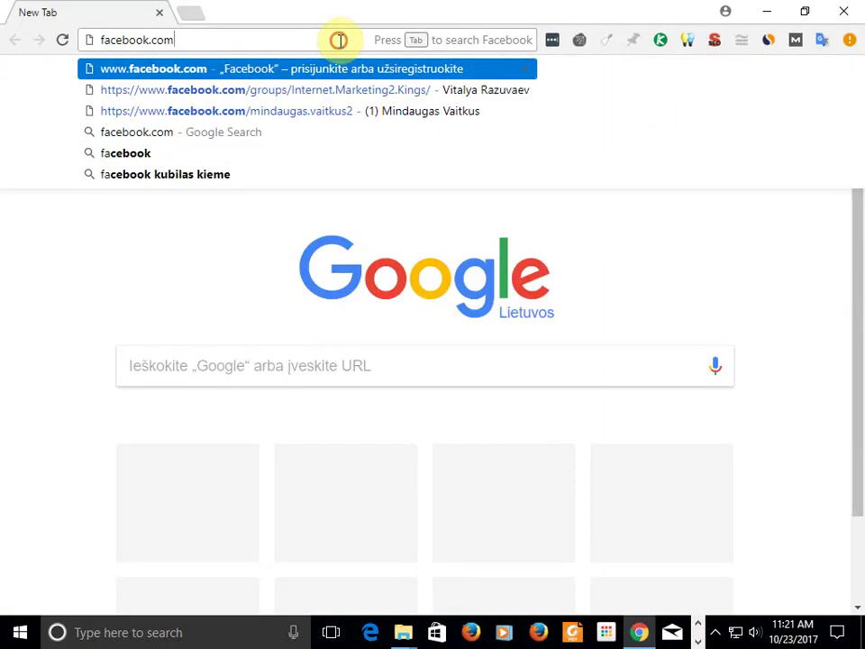
pyautogui.press('Return')
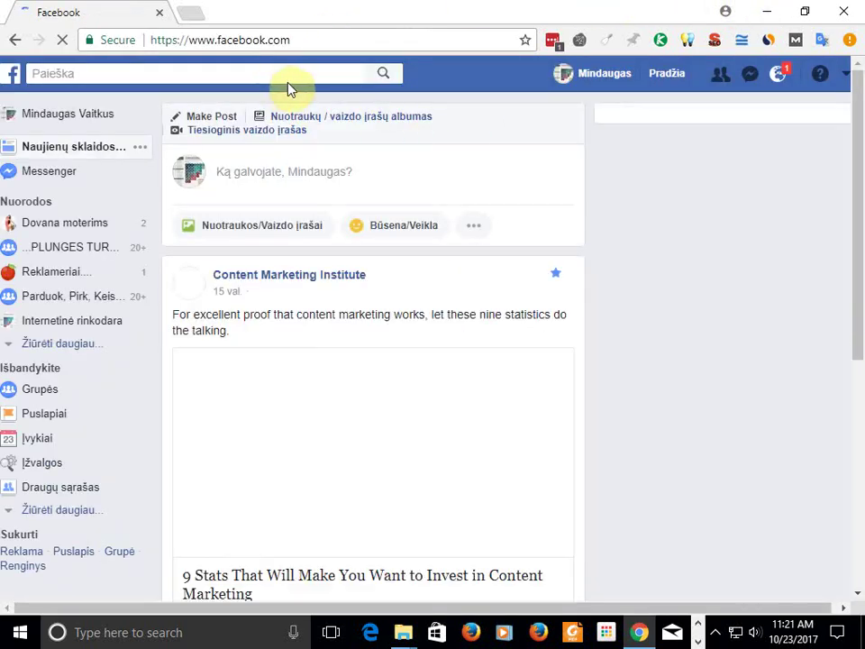
# Open the groups list of the account's own profile and go to the group "Baldai - gamyba, restauravimas, pardavimas".
pyautogui.click(606, 73)
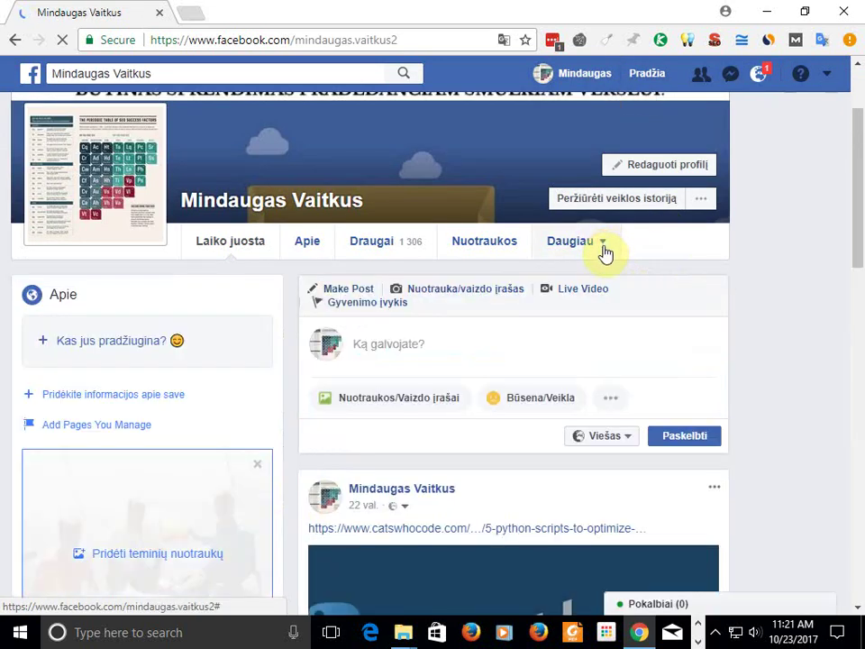
pyautogui.click(604, 248)
pyautogui.click(558, 356)
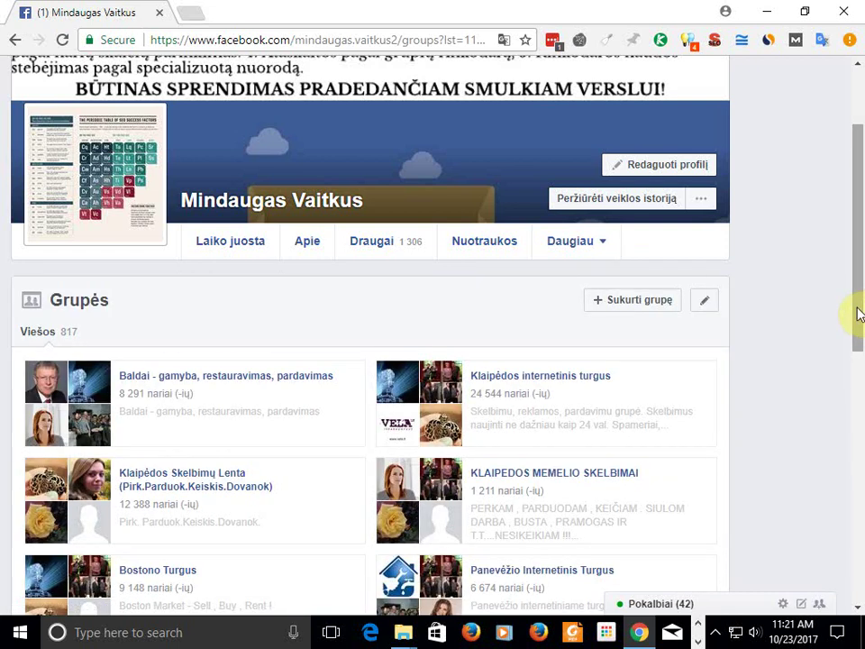
pyautogui.click(250, 377)
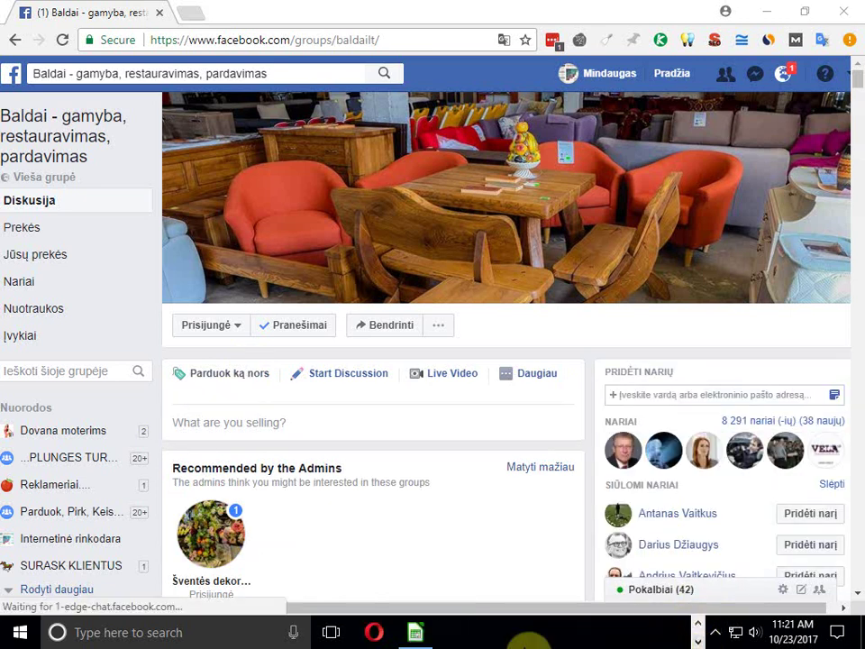
# Switch to facebook_groups_members.csv in LibreOffice Calc, select the group ID text soluxen in cell A1825, and minimize the spreadsheet.
pyautogui.click(415, 632)
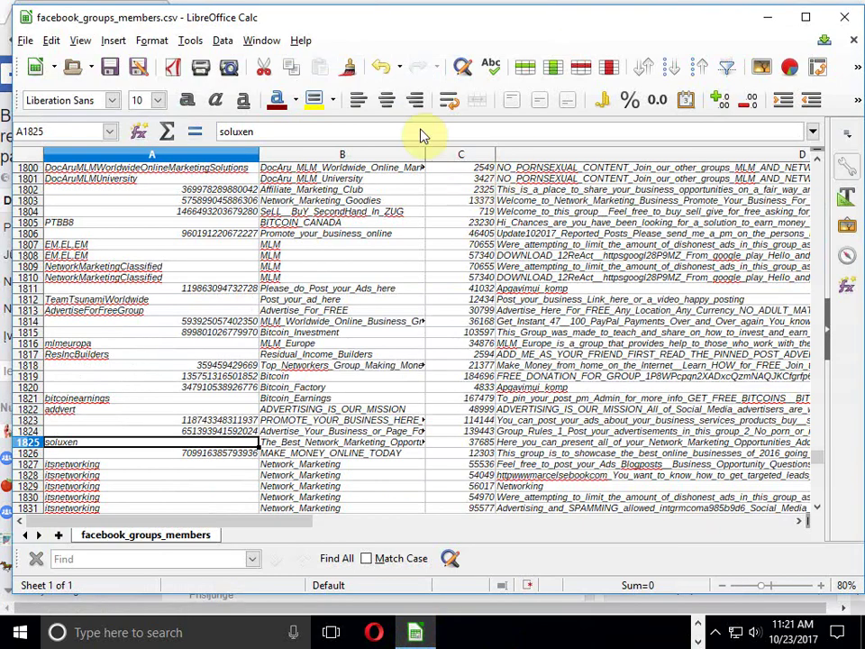
pyautogui.doubleClick(256, 130)
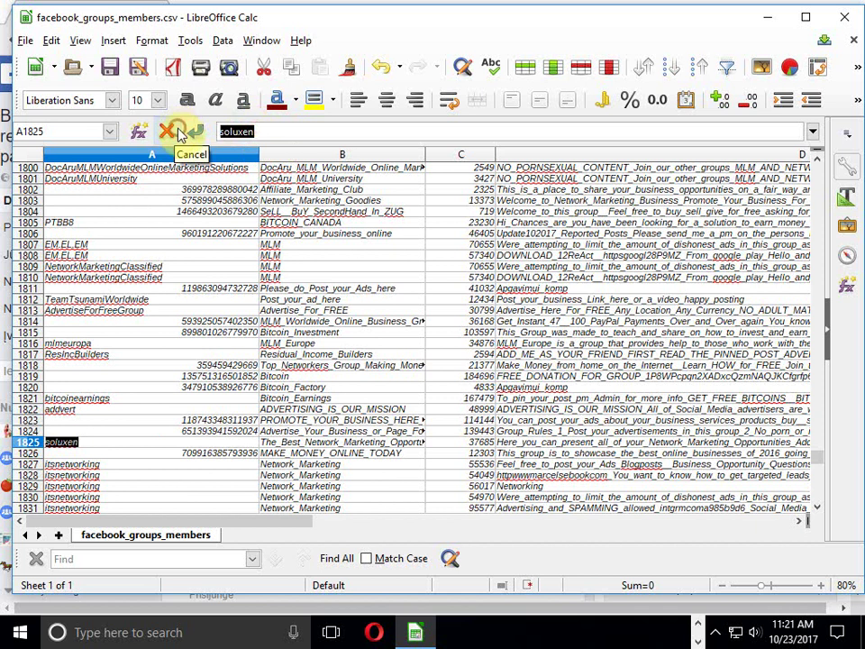
pyautogui.click(767, 17)
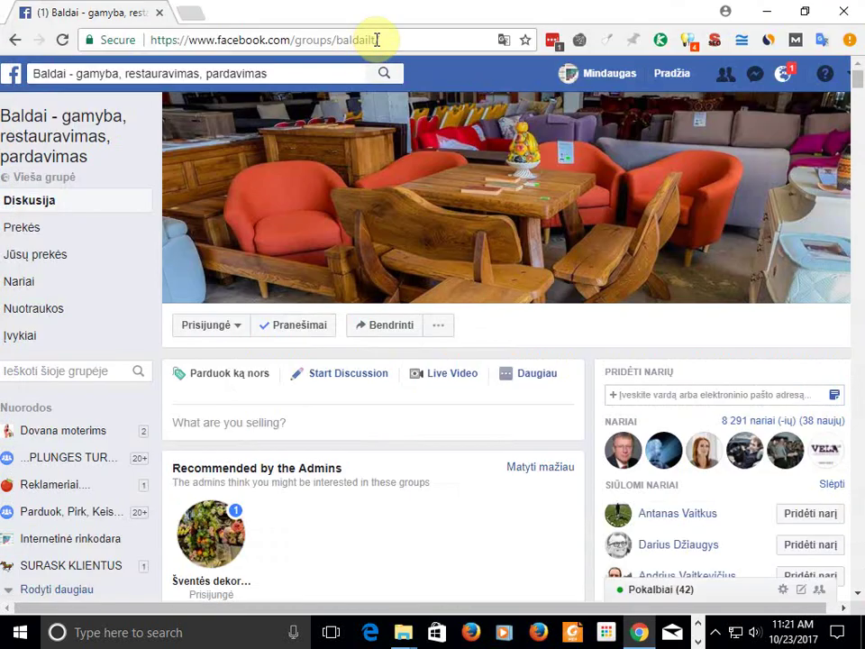
pyautogui.click(377, 40)
pyautogui.click(378, 39)
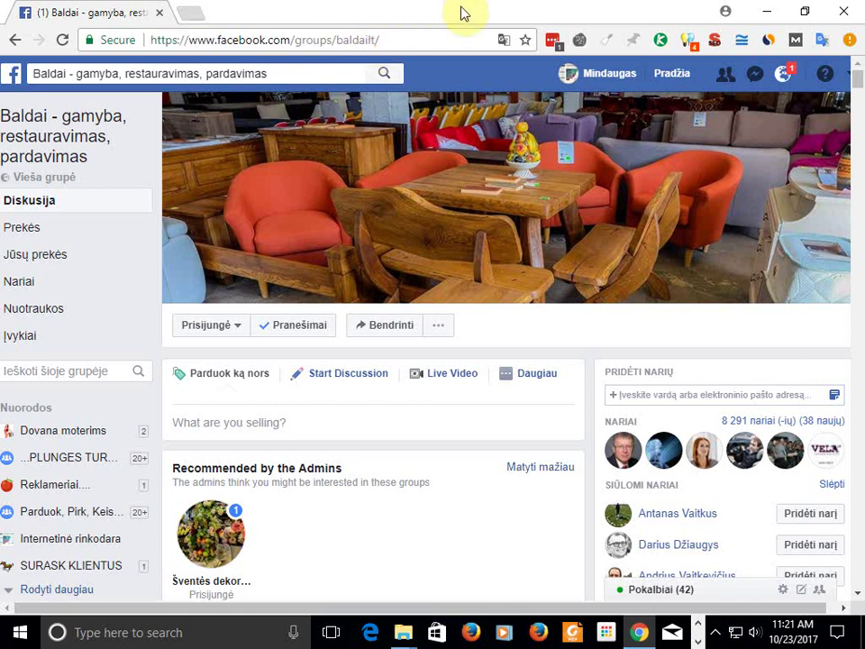
pyautogui.press('BackSpace')
pyautogui.press('BackSpace')
pyautogui.write('l/')
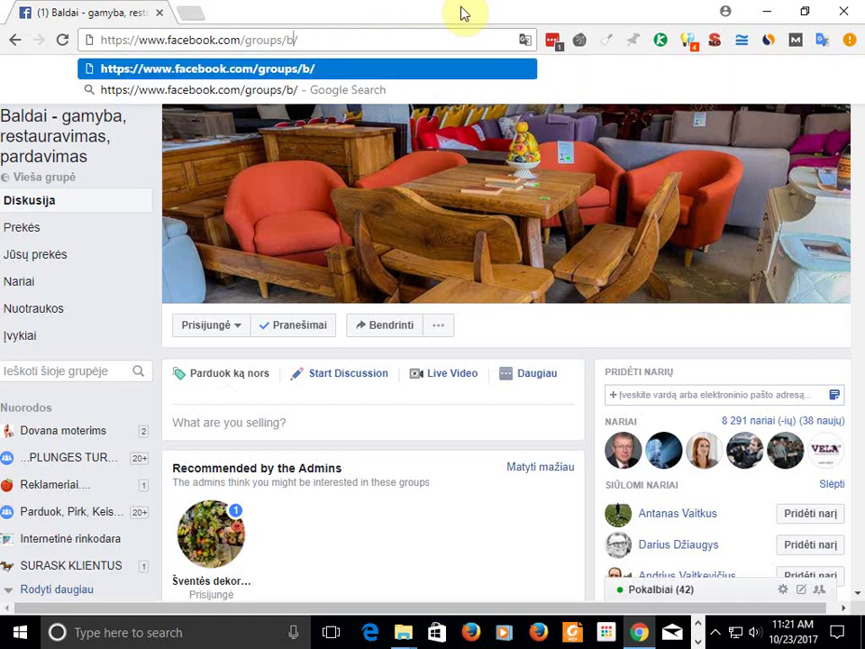
pyautogui.write('soluxen')
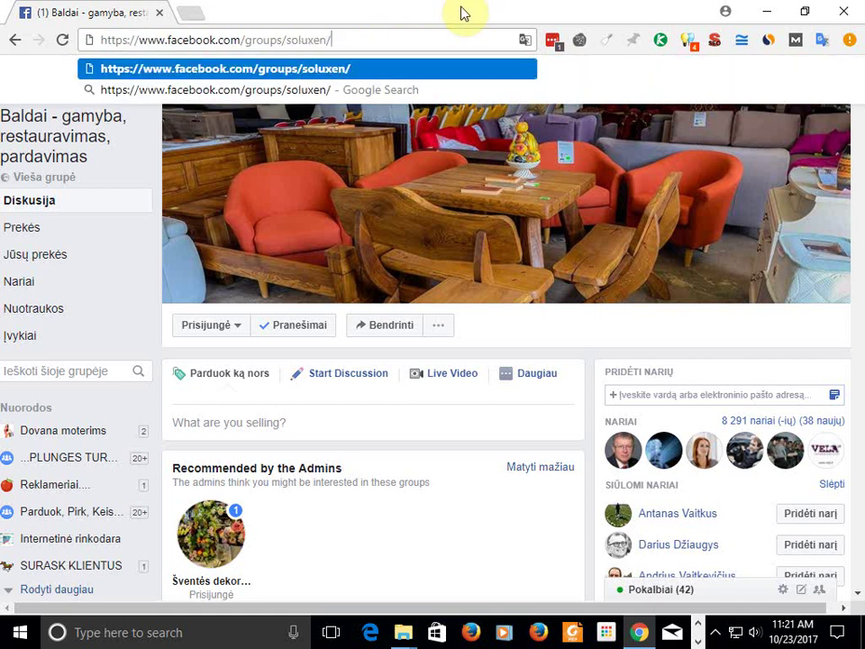
pyautogui.press('Return')
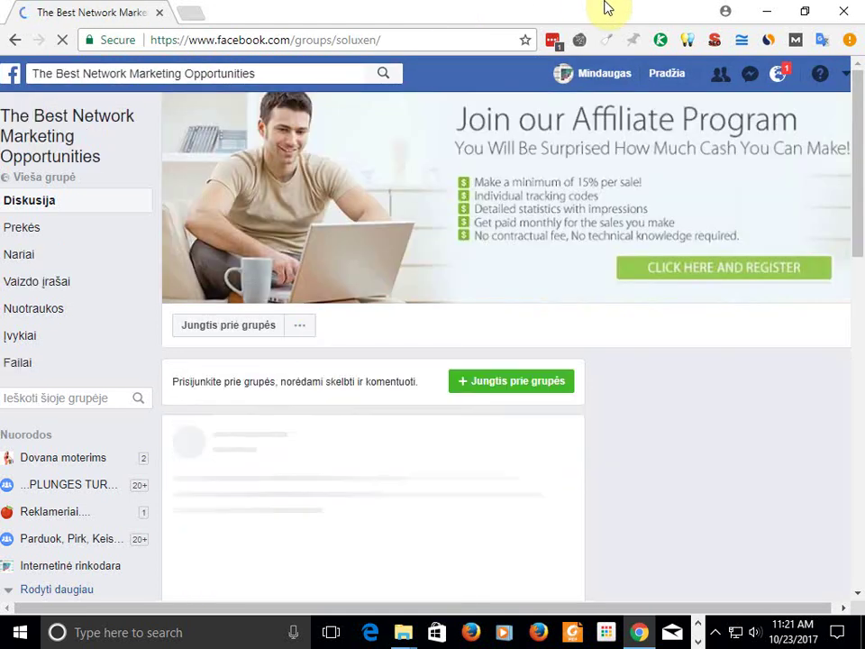